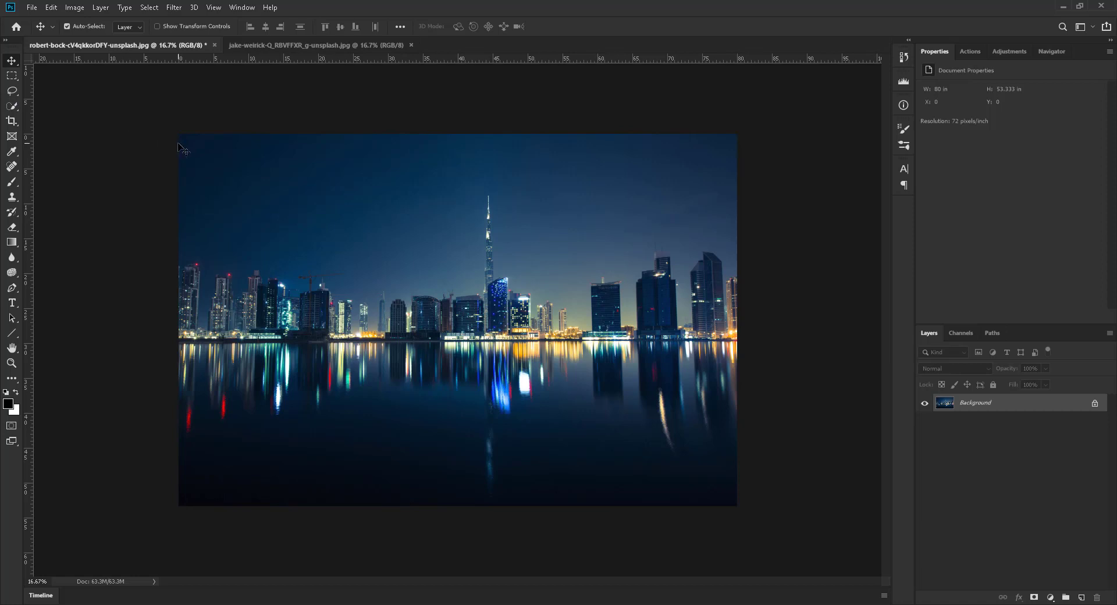
Select the night sky with the Quick Selection tool, subtracting the tall buildings at the skyline's right end and left side
{"action": "left_click", "coordinate": [12, 106]}
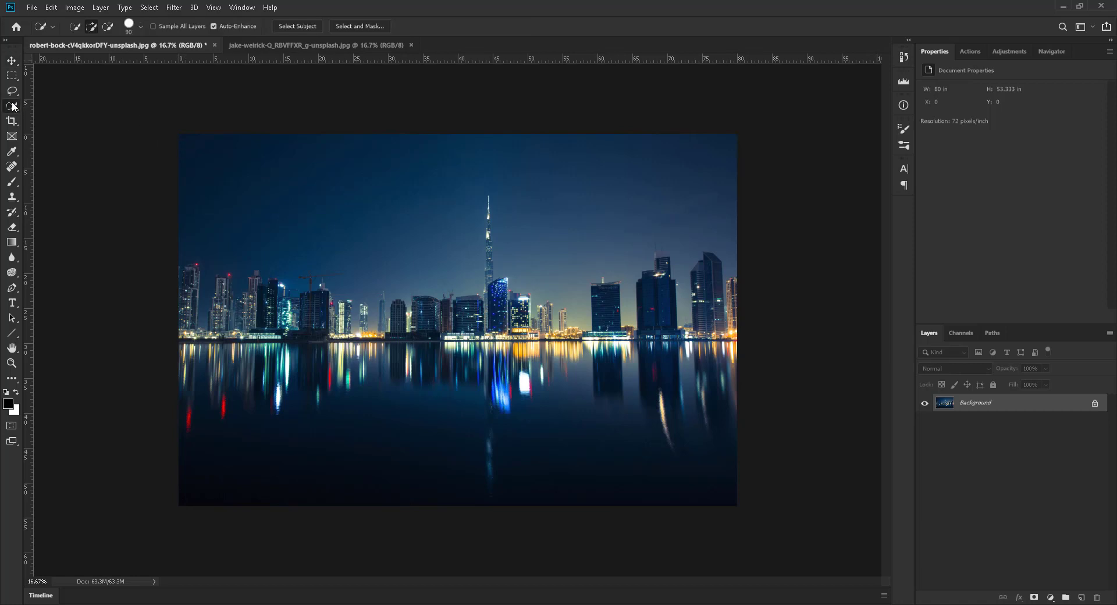
{"action": "mouse_move", "coordinate": [184, 142]}
{"action": "left_mouse_down"}
{"action": "mouse_move", "coordinate": [247, 159]}
{"action": "mouse_move", "coordinate": [562, 145]}
{"action": "left_mouse_up"}
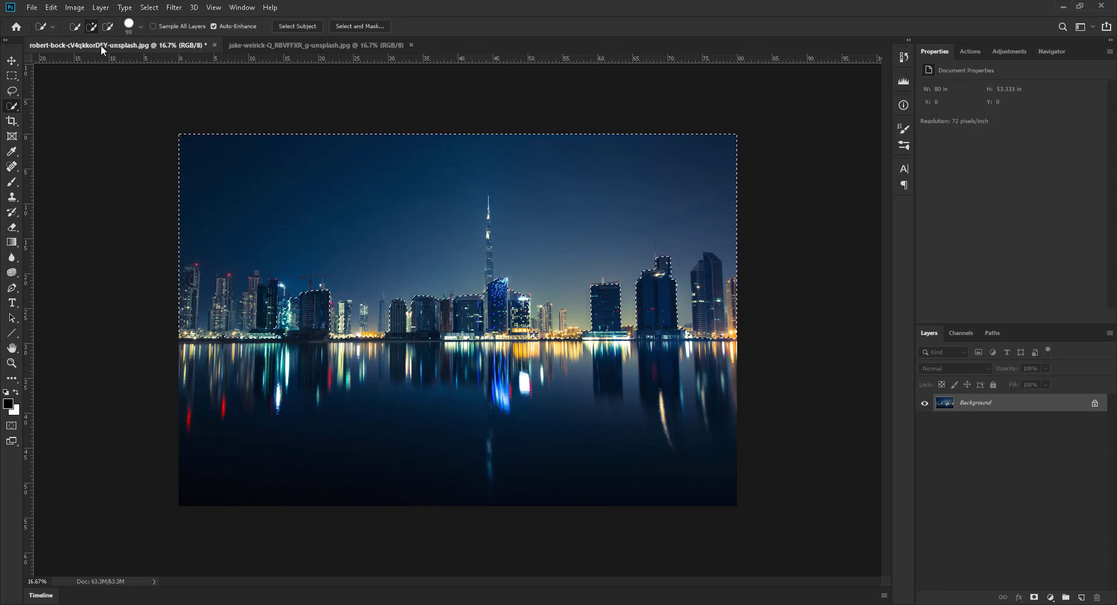
{"action": "left_click", "coordinate": [108, 26]}
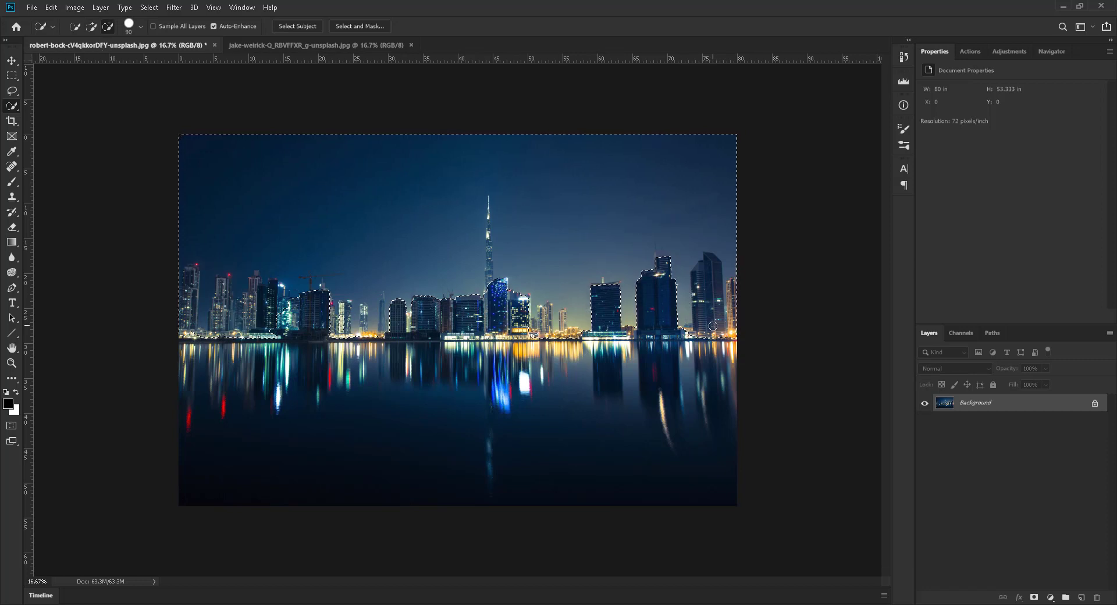
{"action": "left_click_drag", "start_coordinate": [713, 326], "coordinate": [707, 283]}
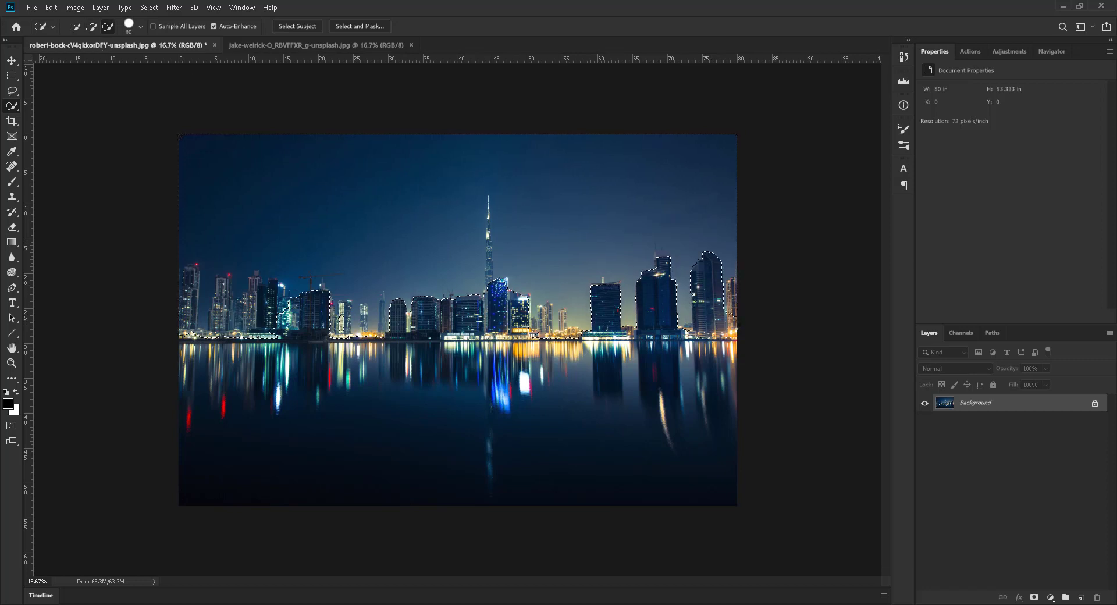
{"action": "left_click_drag", "start_coordinate": [735, 325], "coordinate": [734, 292]}
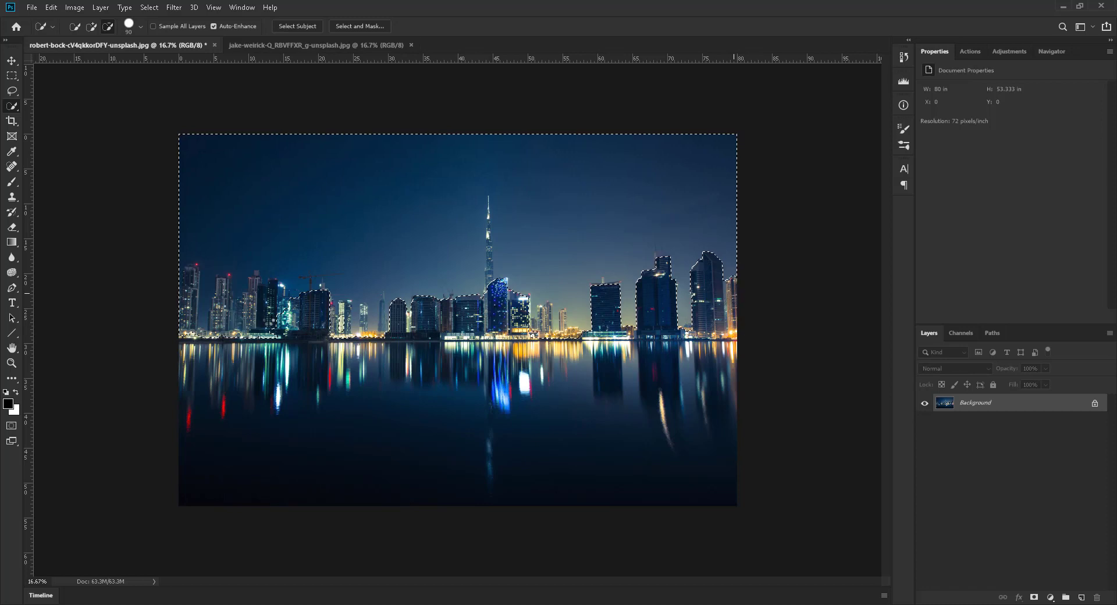
{"action": "mouse_move", "coordinate": [273, 326]}
{"action": "left_mouse_down"}
{"action": "mouse_move", "coordinate": [273, 294]}
{"action": "mouse_move", "coordinate": [257, 317]}
{"action": "mouse_move", "coordinate": [255, 289]}
{"action": "mouse_move", "coordinate": [256, 317]}
{"action": "mouse_move", "coordinate": [220, 325]}
{"action": "left_mouse_up"}
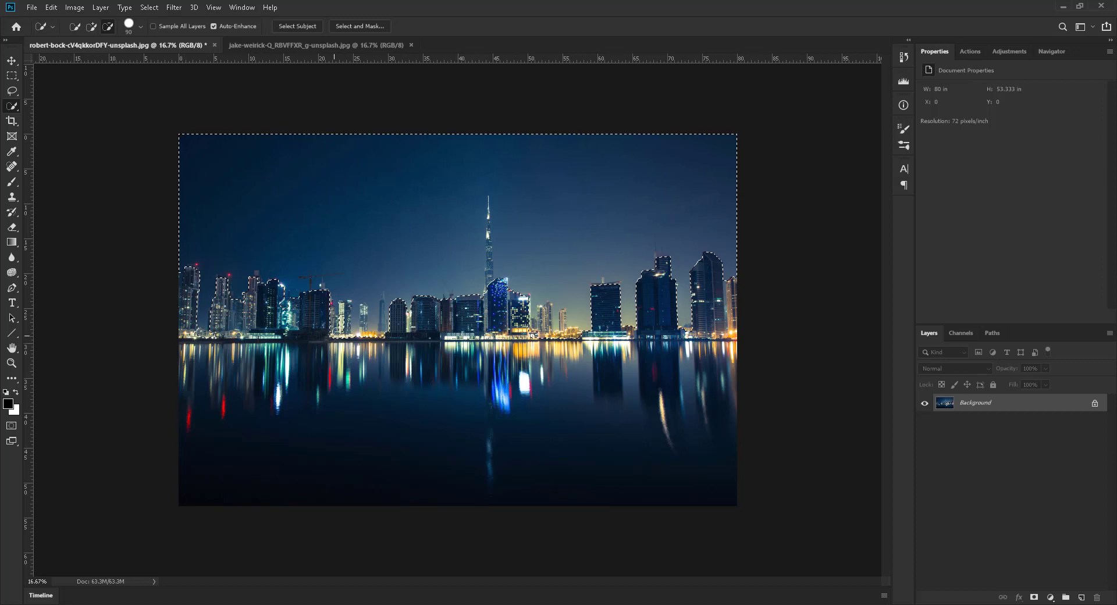
Reduce the Quick Selection brush to 60 and subtract the thin towers left of the skyline's centre from the sky selection
{"action": "key", "text": "bracketleft"}
{"action": "key", "text": "bracketleft"}
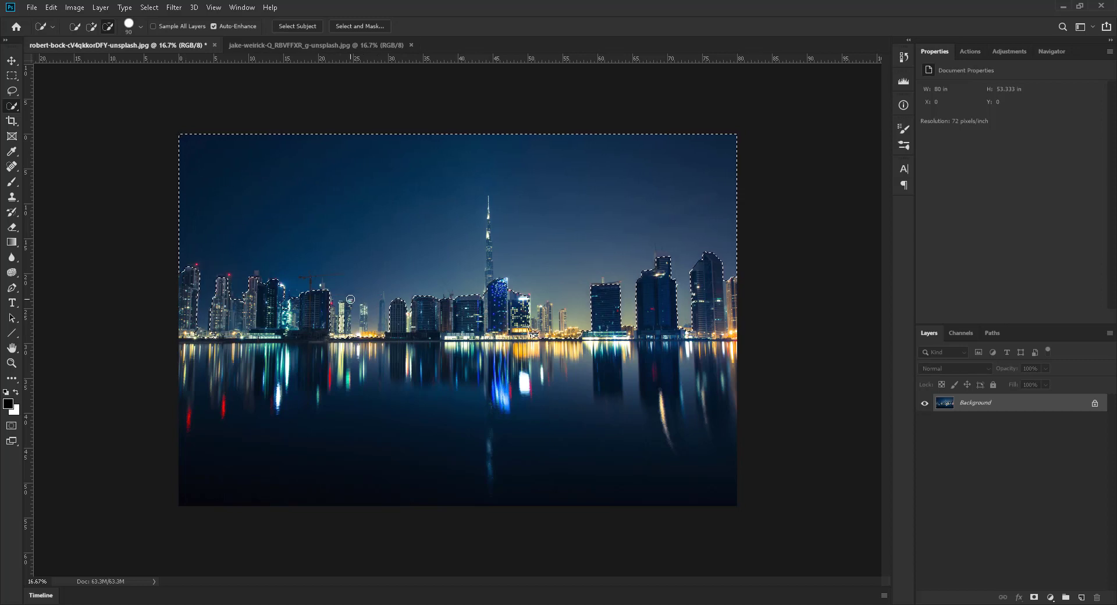
{"action": "key", "text": "bracketleft"}
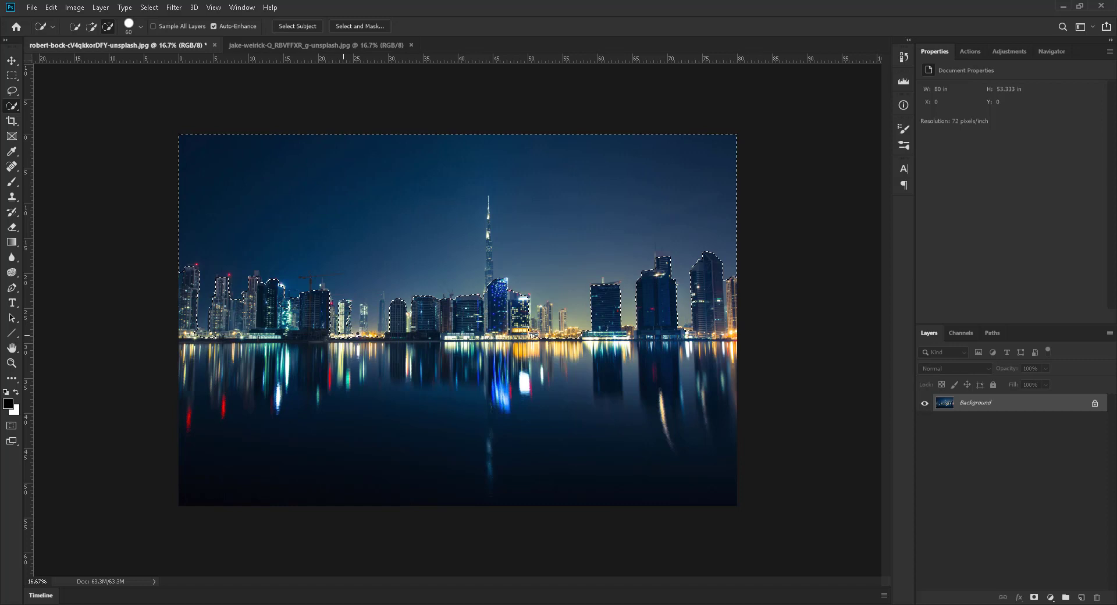
{"action": "left_click_drag", "start_coordinate": [382, 314], "coordinate": [383, 331]}
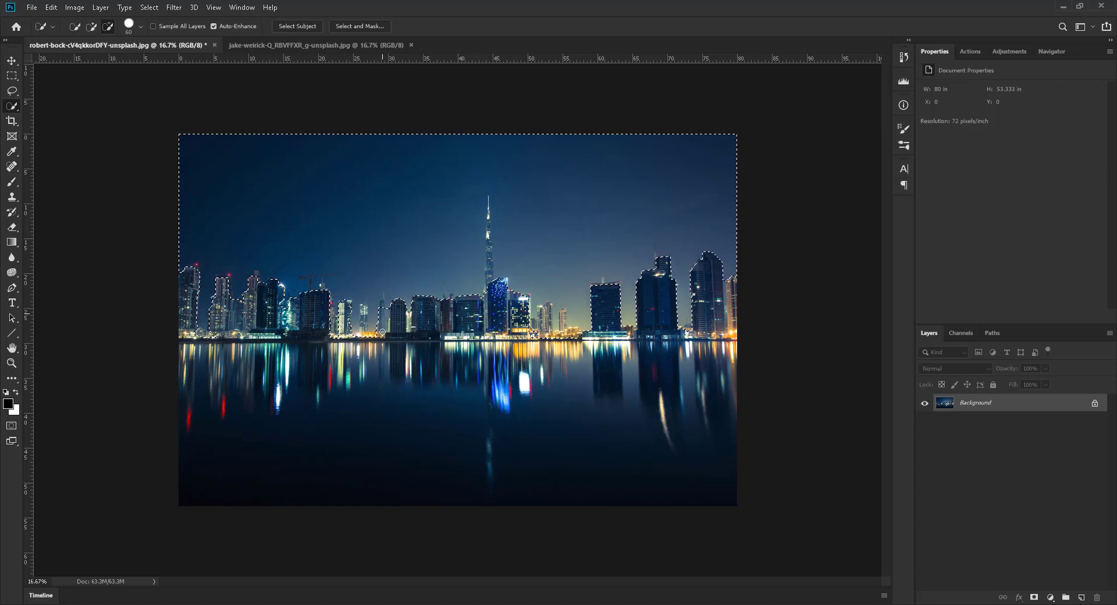
Copy the starry sky photo into the city skyline document and mask the new layer with the sky selection
{"action": "left_click", "coordinate": [270, 45]}
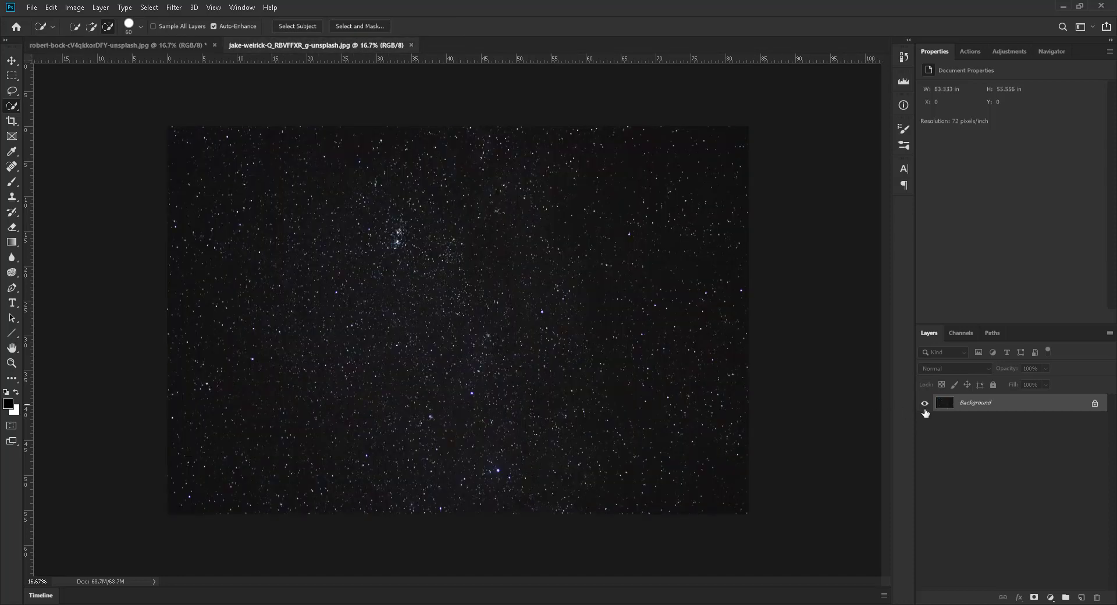
{"action": "left_click_drag", "start_coordinate": [1005, 405], "coordinate": [441, 296]}
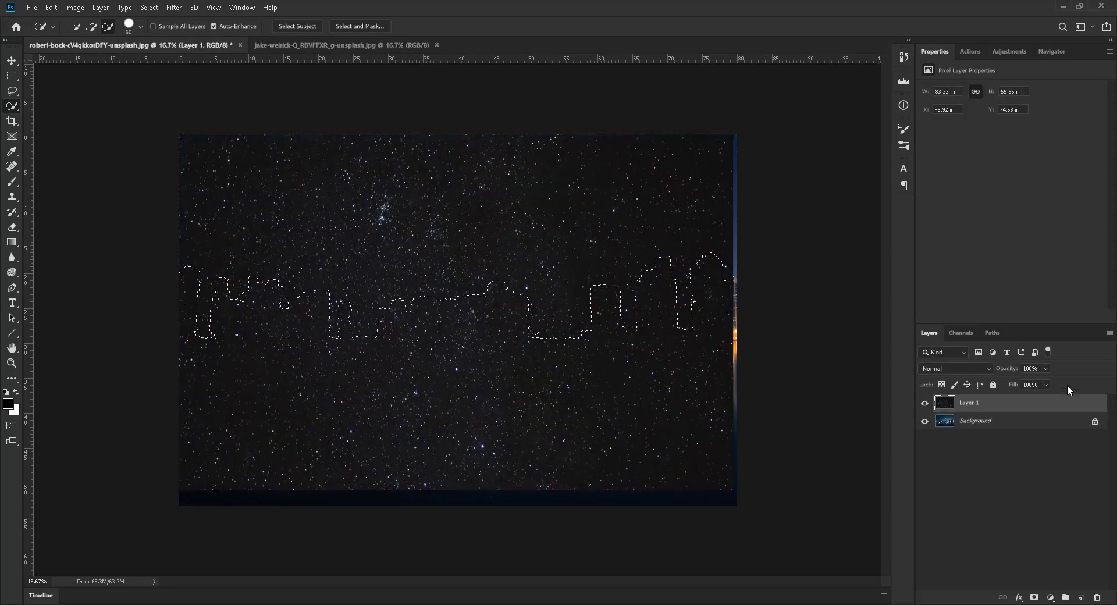
{"action": "left_click", "coordinate": [1034, 599]}
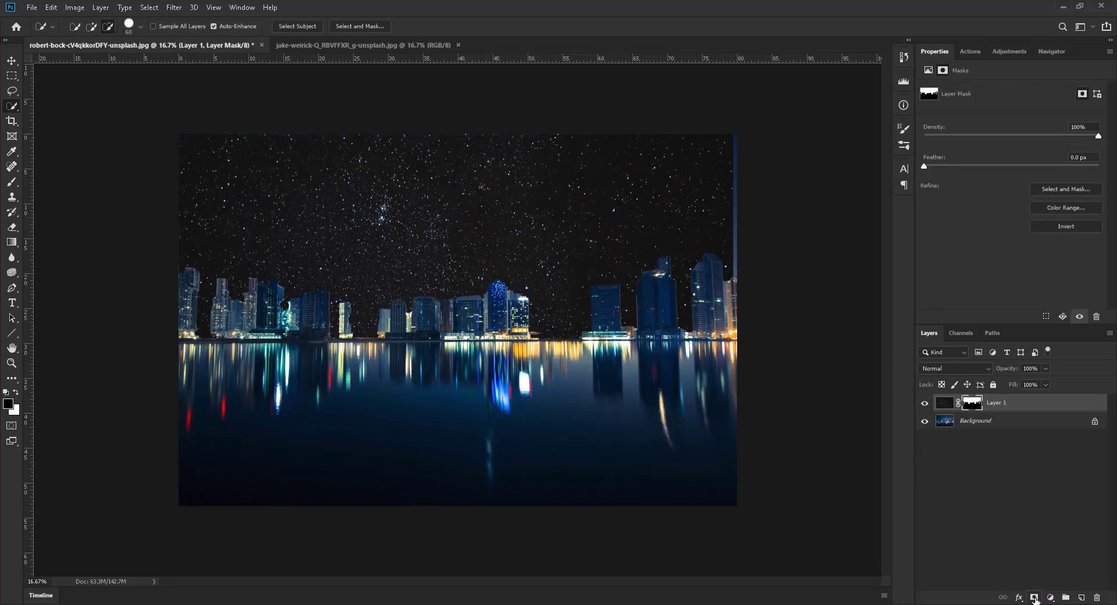
Rename the masked layer Stars, and reposition its star image independently of the mask so it covers the full sky width
{"action": "double_click", "coordinate": [997, 404]}
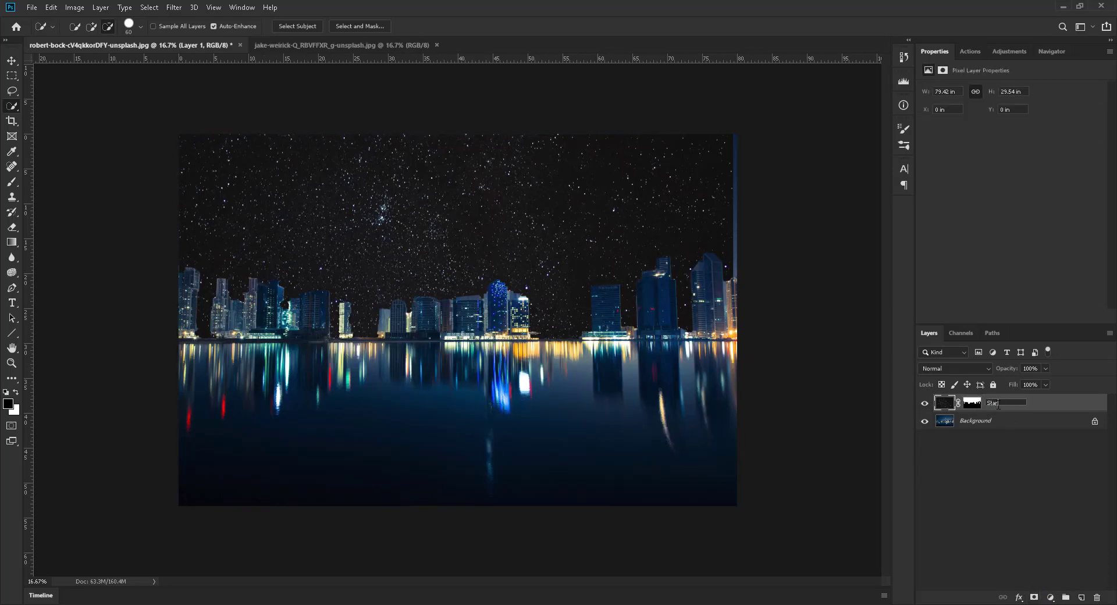
{"action": "key", "text": "Return"}
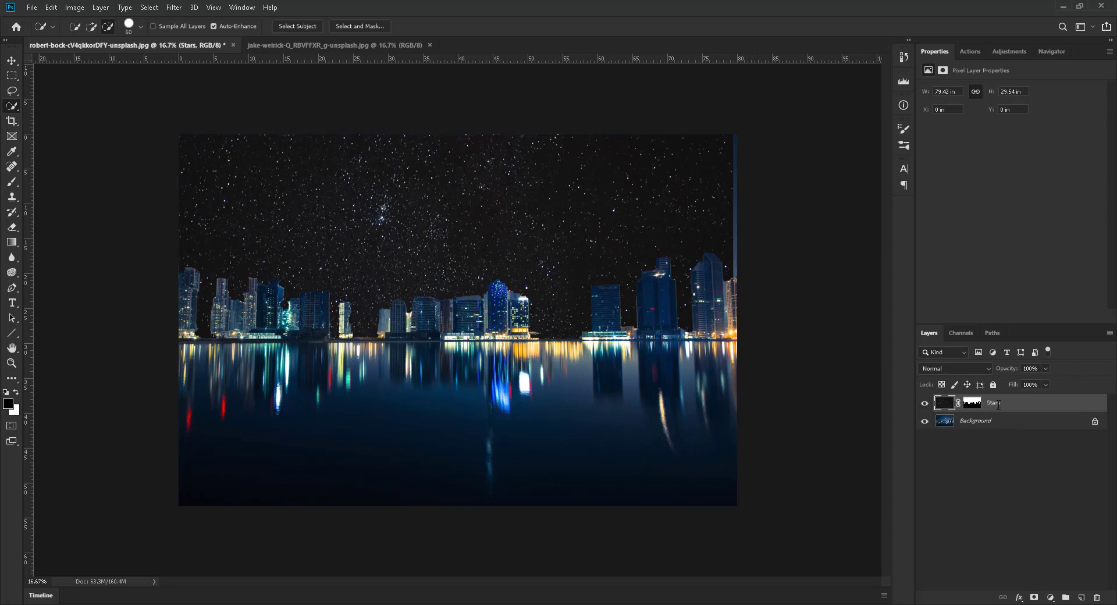
{"action": "left_click", "coordinate": [958, 404]}
{"action": "left_click", "coordinate": [12, 61]}
{"action": "left_click_drag", "start_coordinate": [565, 204], "coordinate": [572, 174]}
{"action": "left_click_drag", "start_coordinate": [565, 231], "coordinate": [566, 174]}
{"action": "left_click_drag", "start_coordinate": [565, 206], "coordinate": [564, 220]}
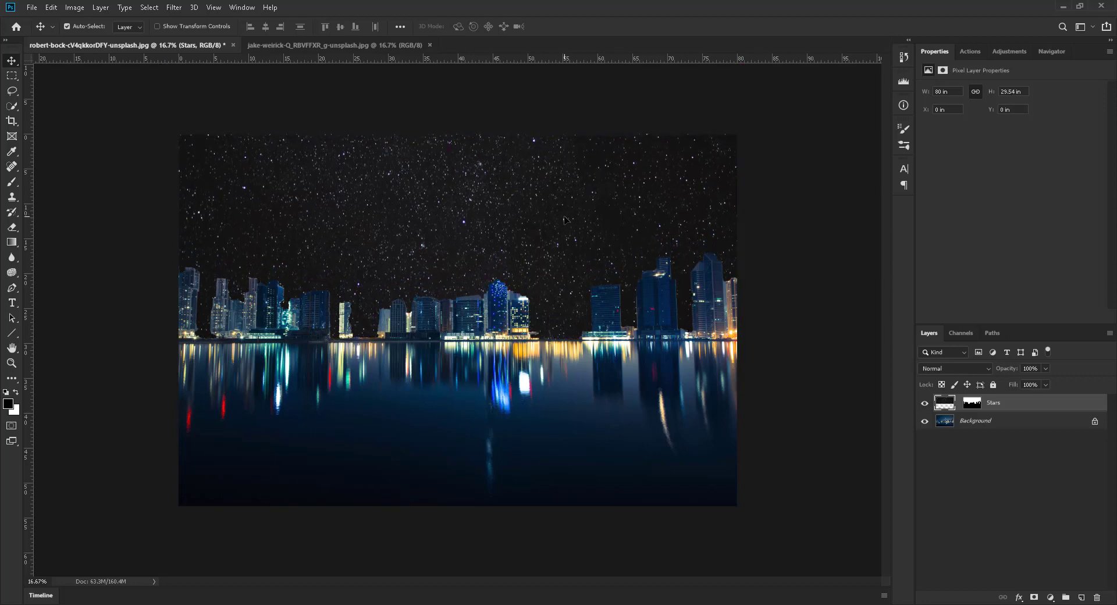
In the Stars layer's blending options, split the Underlying Layer white slider to 0 / 255
{"action": "double_click", "coordinate": [1055, 410]}
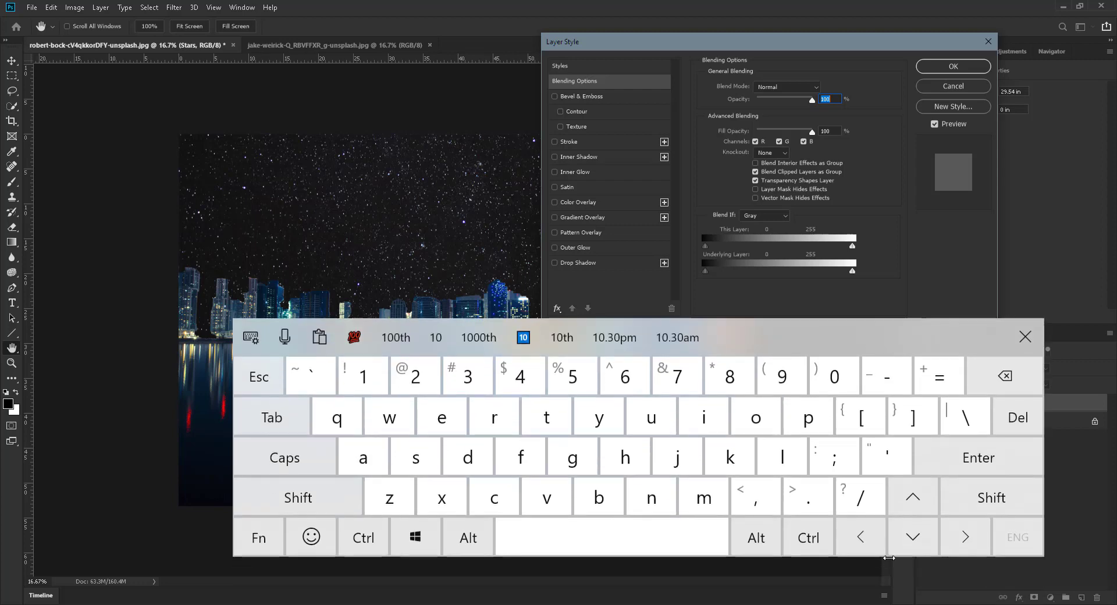
{"action": "left_click_drag", "start_coordinate": [833, 350], "coordinate": [838, 371]}
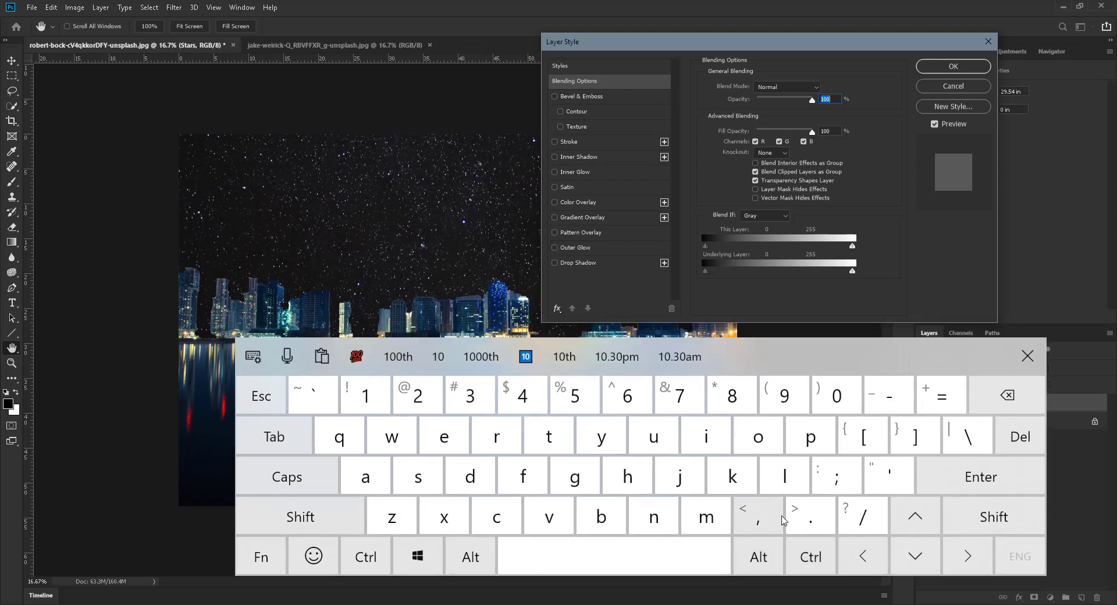
{"action": "left_click", "coordinate": [760, 556]}
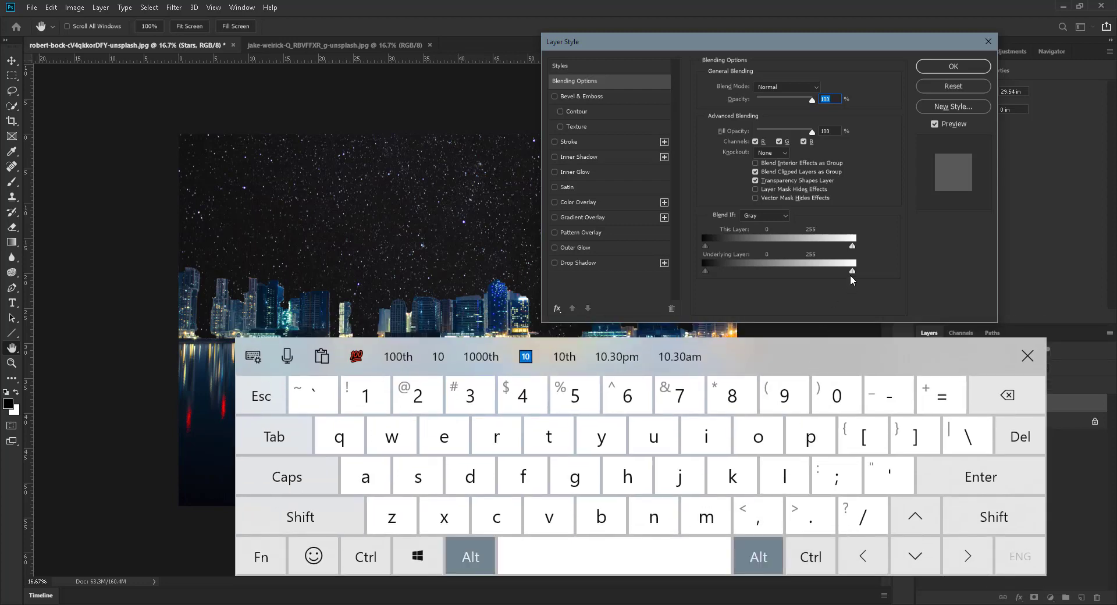
{"action": "left_click_drag", "start_coordinate": [851, 272], "coordinate": [689, 273]}
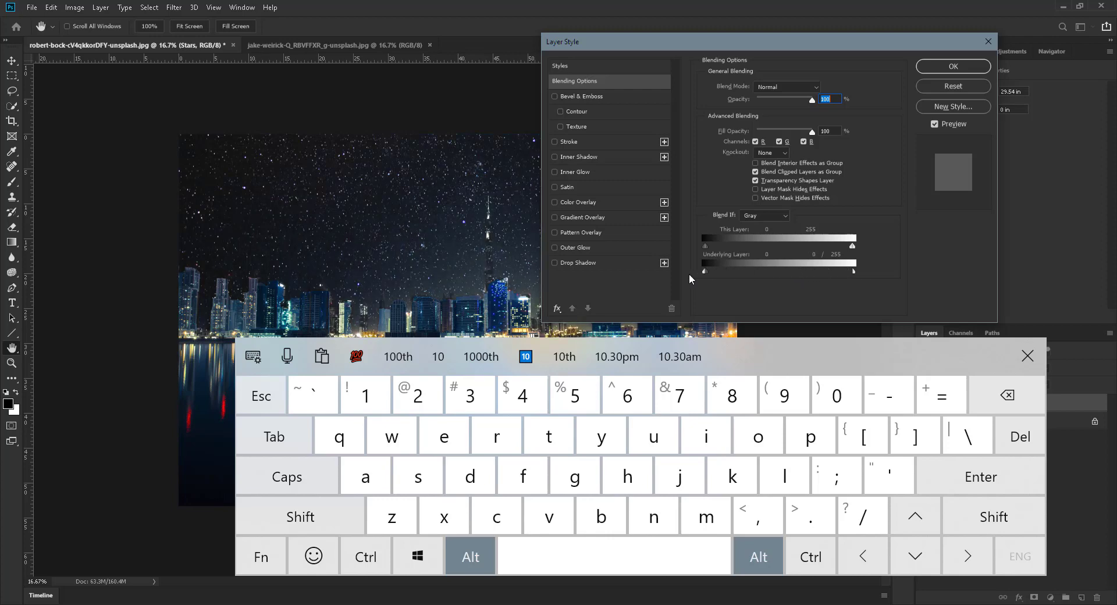
{"action": "left_click", "coordinate": [759, 557]}
{"action": "left_click", "coordinate": [1015, 357]}
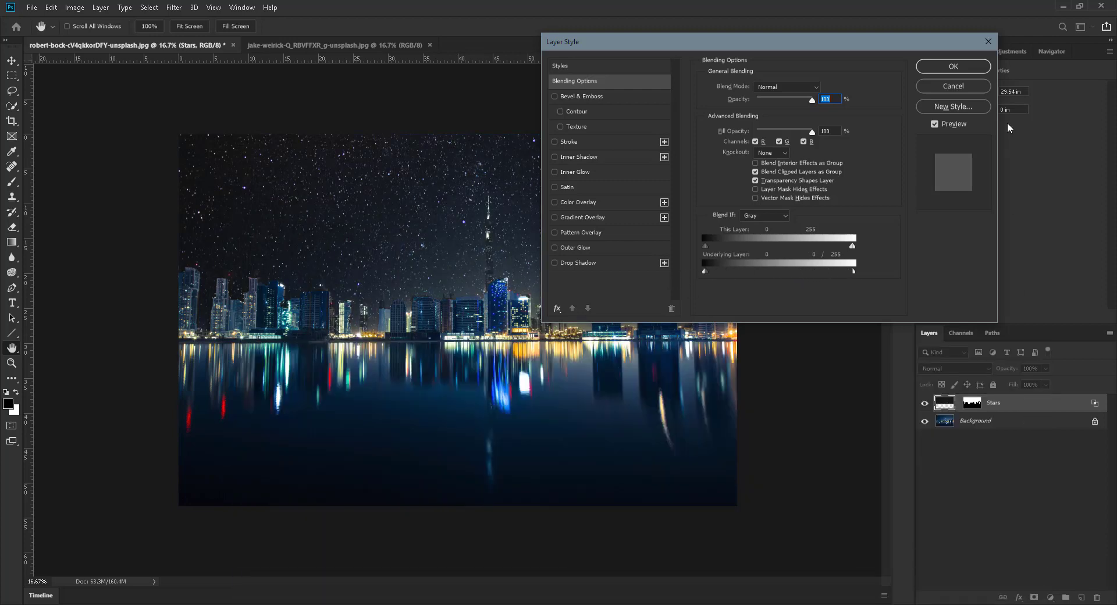
{"action": "left_click", "coordinate": [976, 68]}
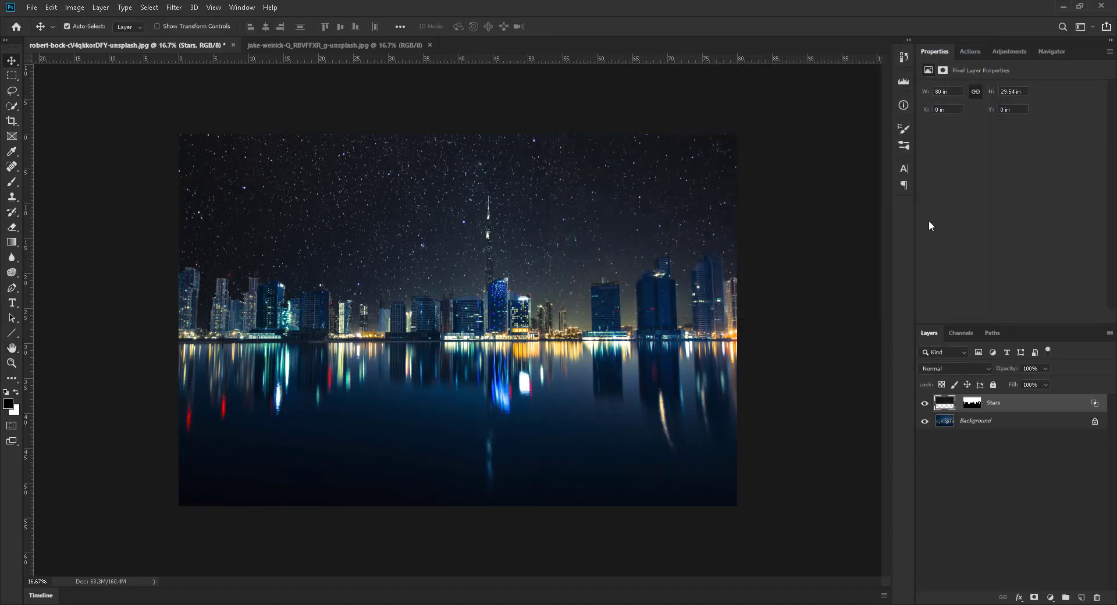
Set the Stars layer's blend mode to Screen and its fill to 80%
{"action": "left_click", "coordinate": [936, 367]}
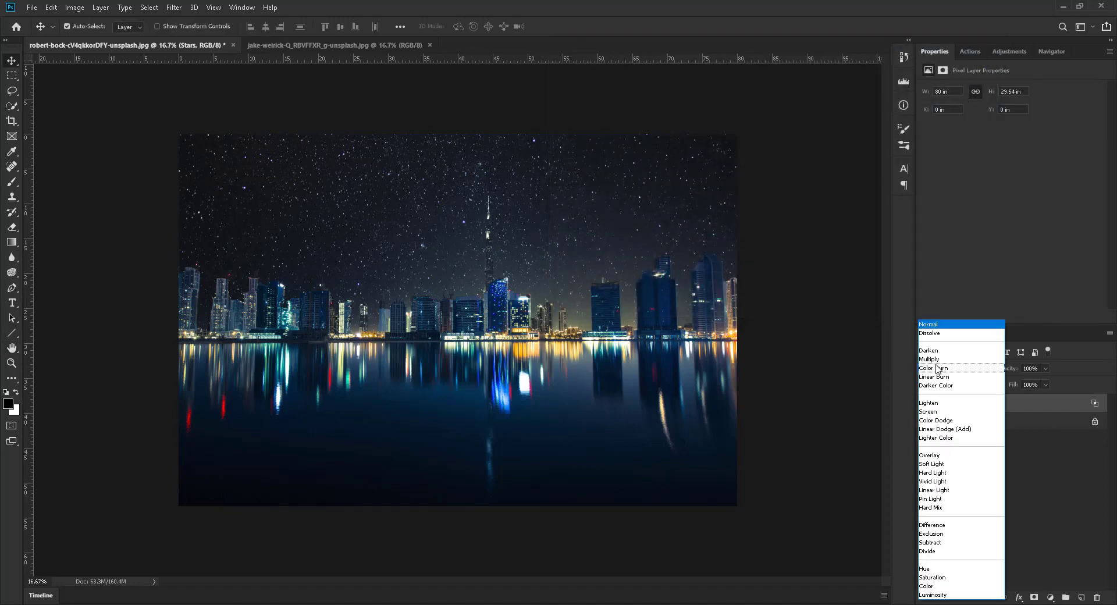
{"action": "left_click", "coordinate": [934, 412]}
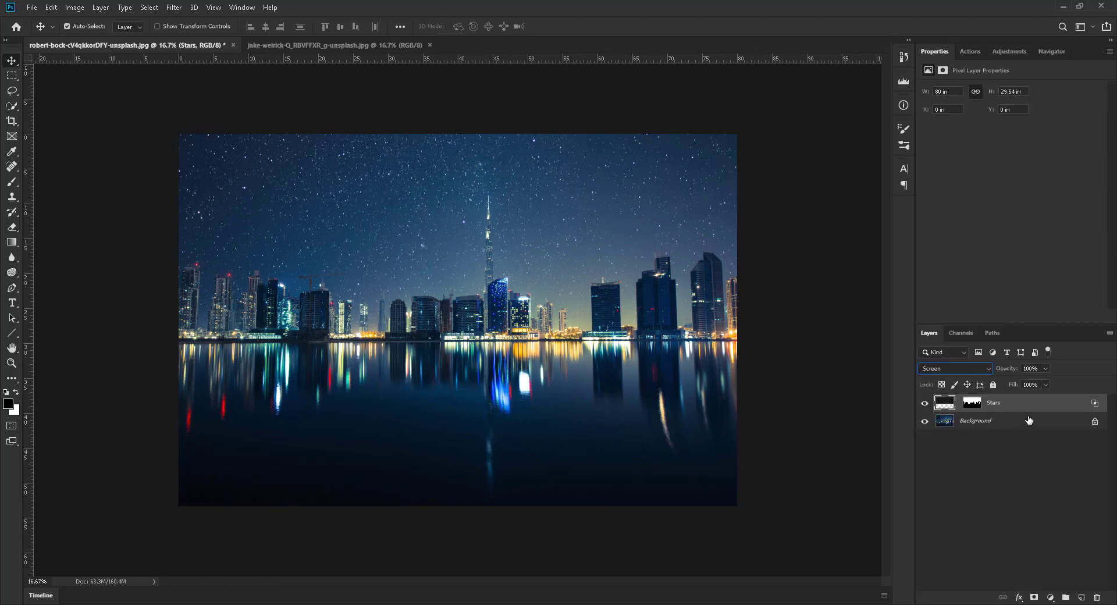
{"action": "left_click", "coordinate": [1045, 385]}
Target the Stars layer mask and set up a soft 127 px Brush with black as the foreground colour
{"action": "left_click", "coordinate": [974, 407]}
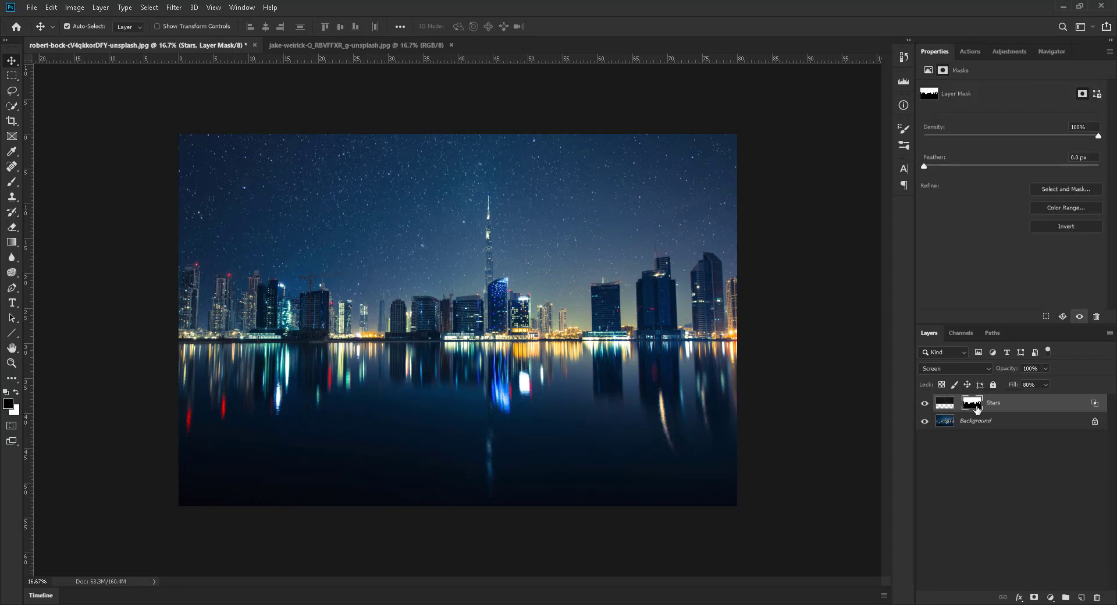
{"action": "left_click", "coordinate": [12, 183]}
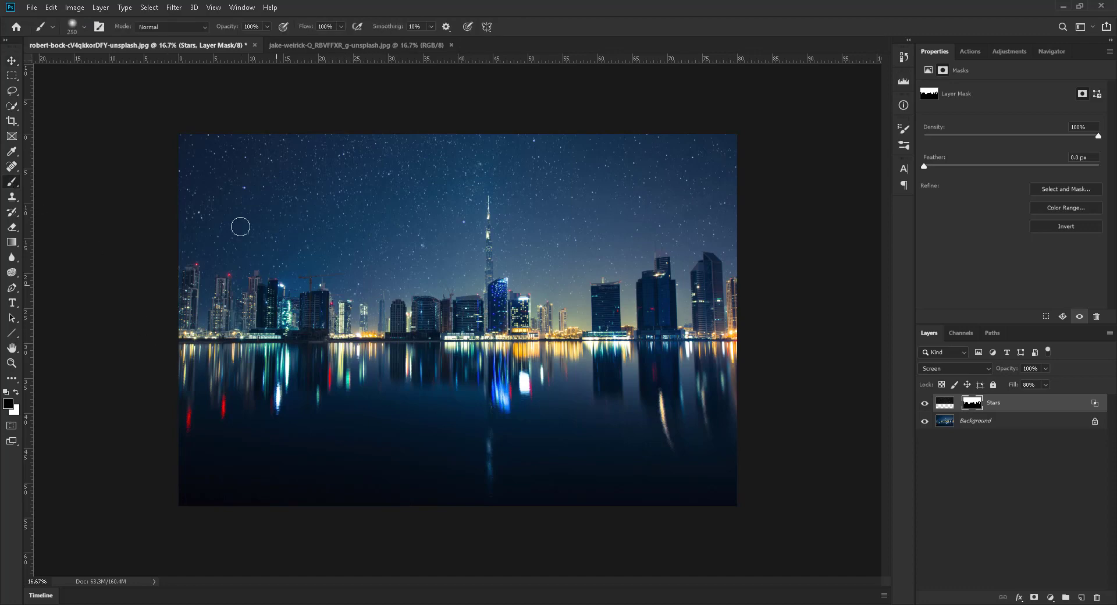
{"action": "right_click", "coordinate": [461, 210]}
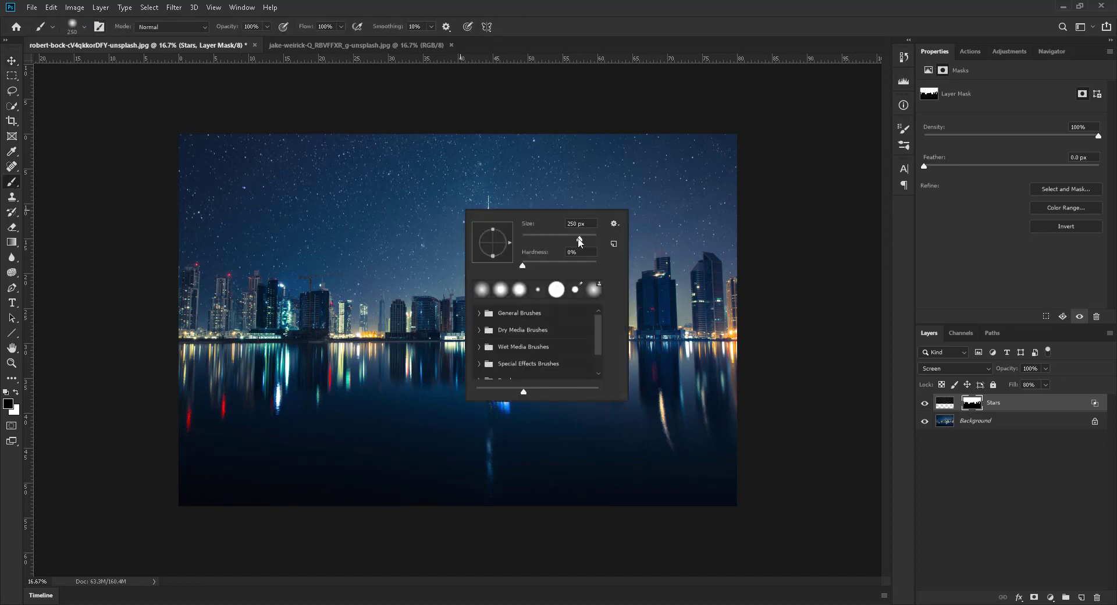
{"action": "left_click_drag", "start_coordinate": [587, 240], "coordinate": [564, 240]}
{"action": "left_click", "coordinate": [8, 403]}
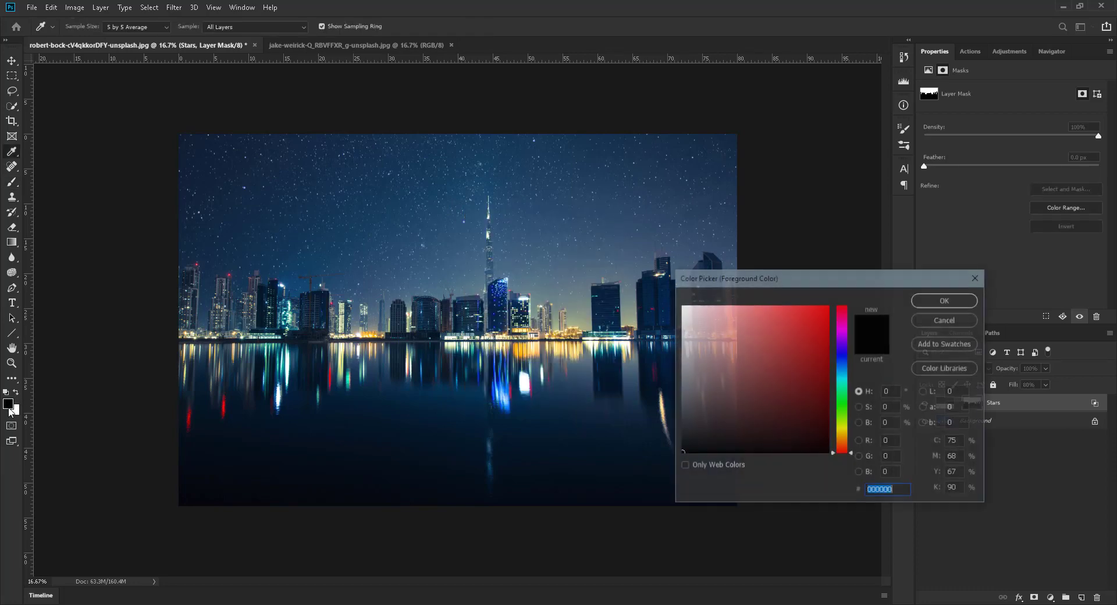
{"action": "left_click", "coordinate": [941, 304]}
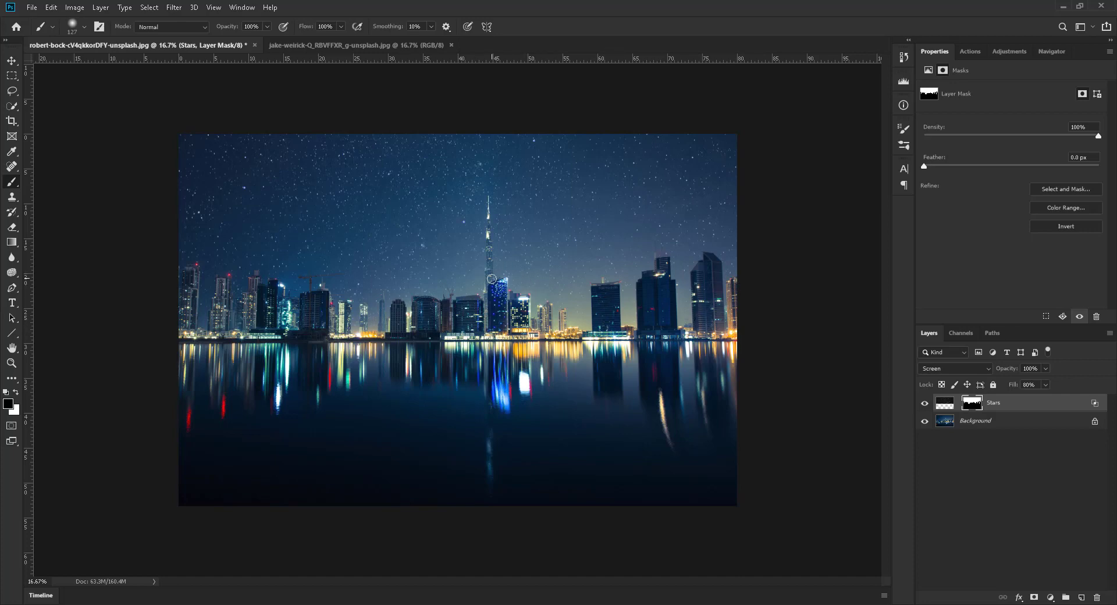
Set the soft mask brush's size to 40 px for cleaning up the Stars mask around the tallest tower
{"action": "key", "text": "ctrl+plus"}
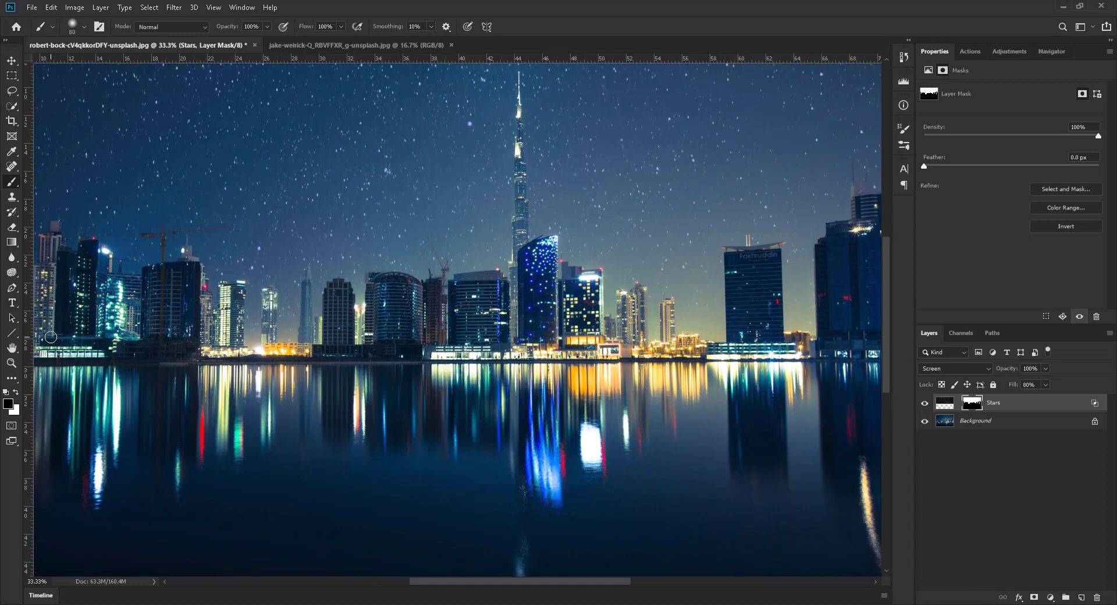
{"action": "left_click_drag", "start_coordinate": [889, 310], "coordinate": [889, 271]}
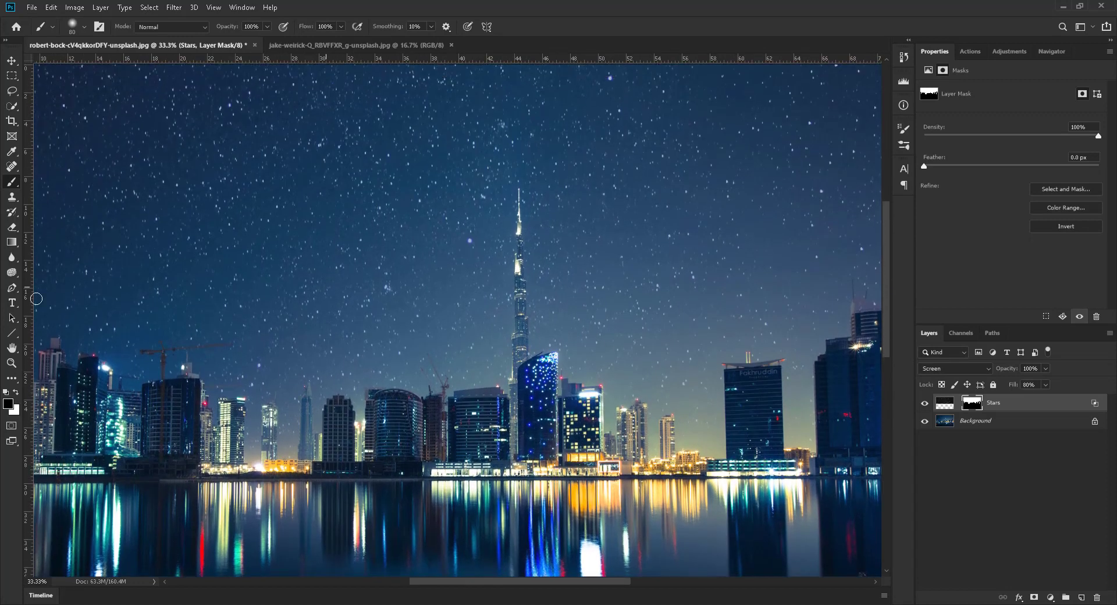
{"action": "key", "text": "z"}
{"action": "left_click", "coordinate": [476, 223]}
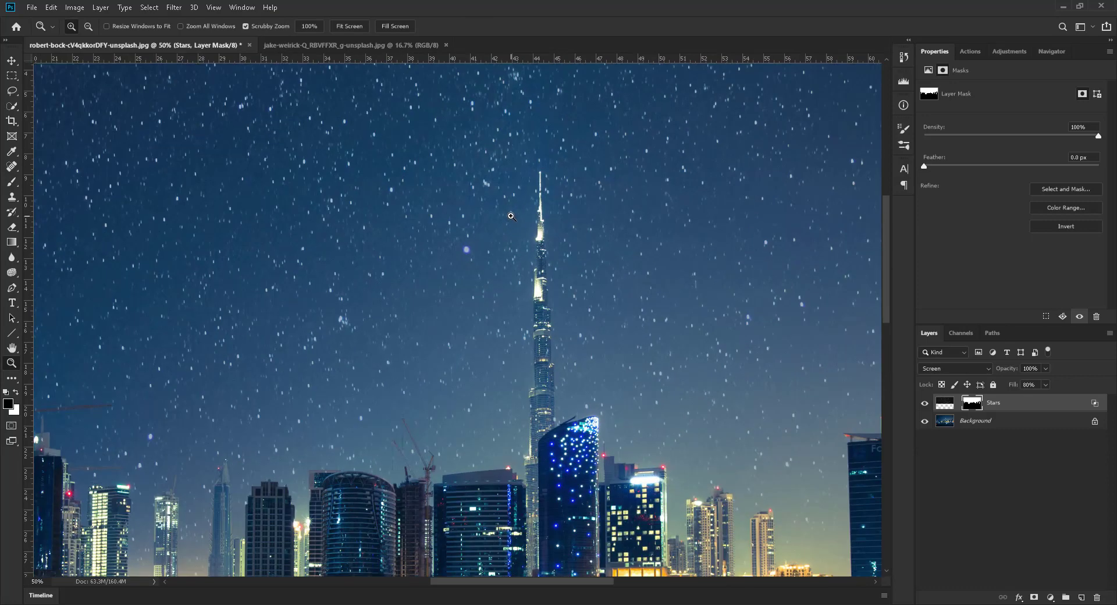
{"action": "left_click", "coordinate": [11, 181]}
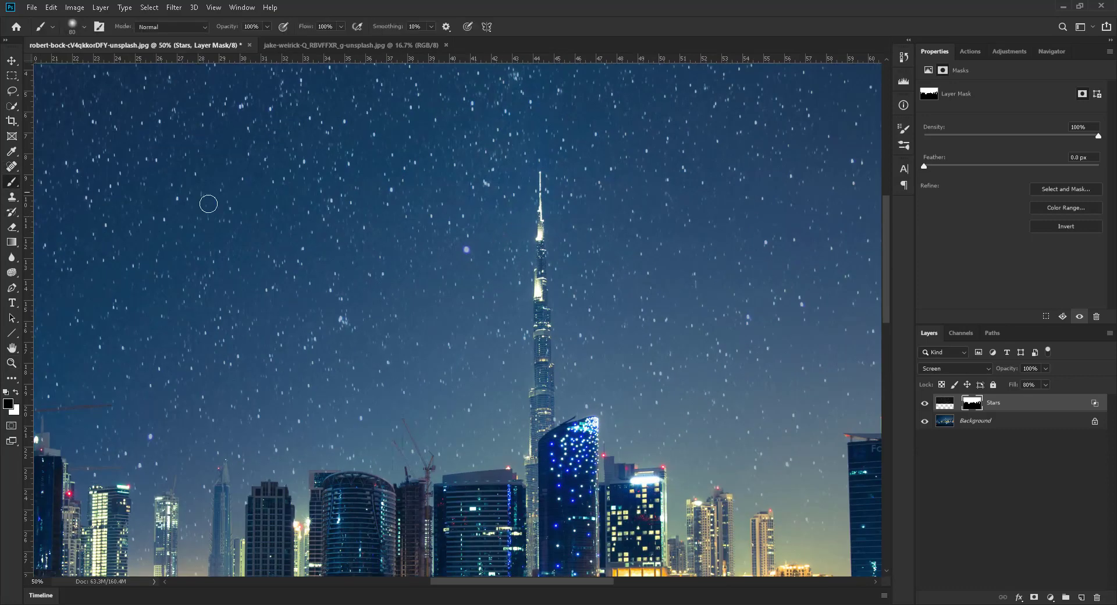
{"action": "right_click", "coordinate": [540, 230]}
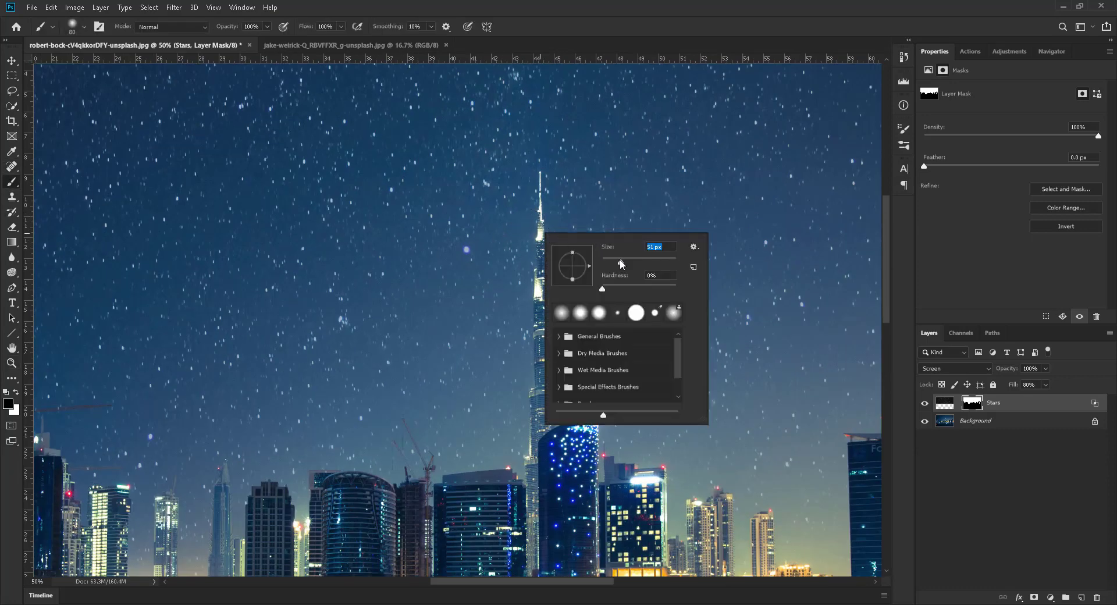
{"action": "key", "text": "Return"}
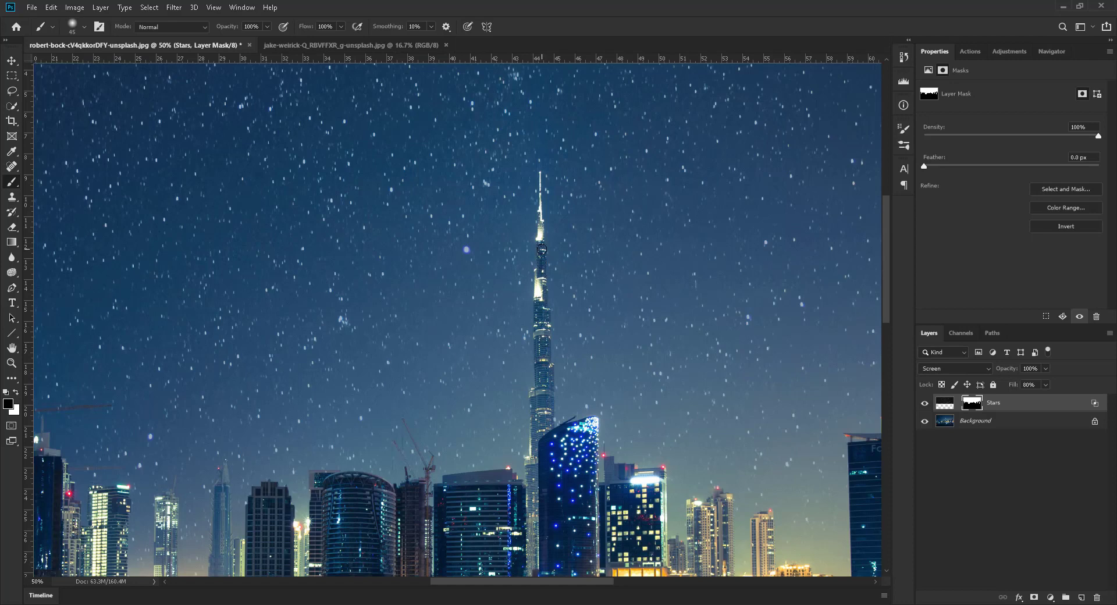
{"action": "right_click", "coordinate": [557, 231]}
{"action": "left_click", "coordinate": [615, 250]}
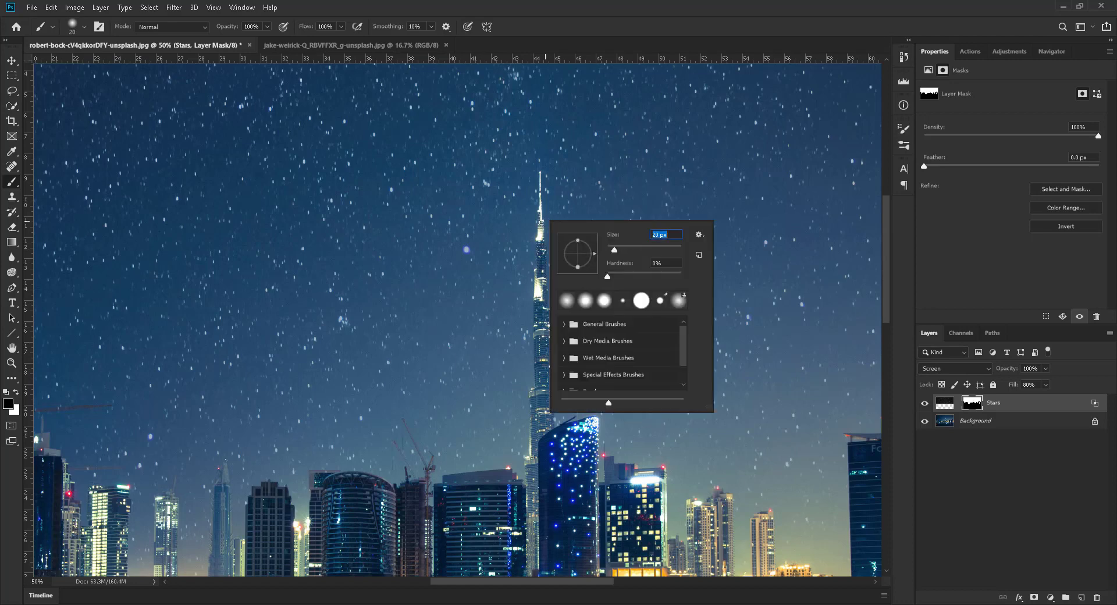
{"action": "key", "text": "Return"}
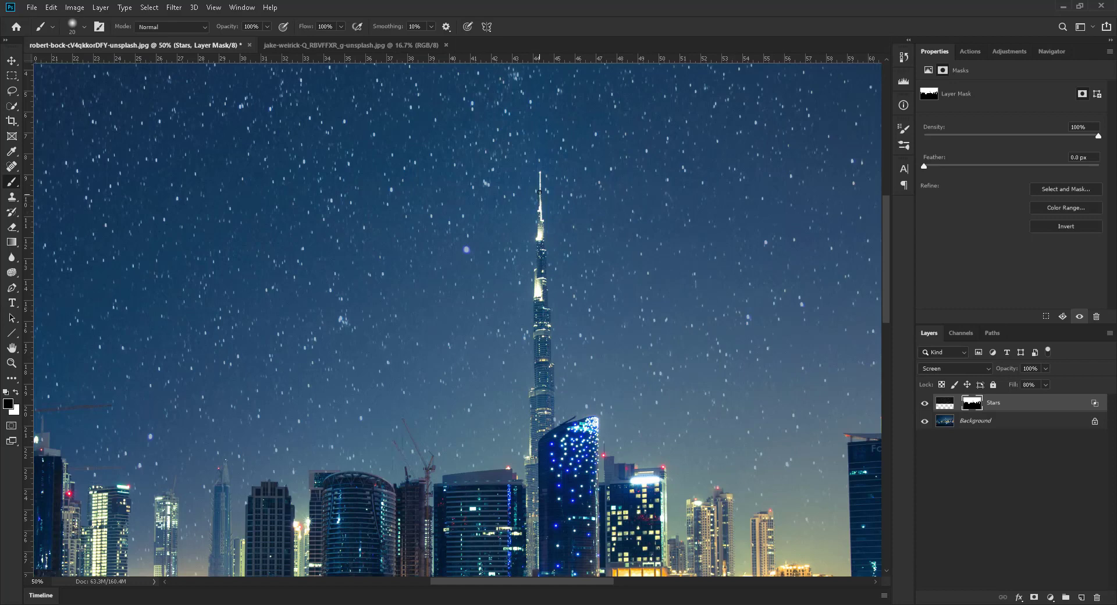
{"action": "right_click", "coordinate": [595, 221]}
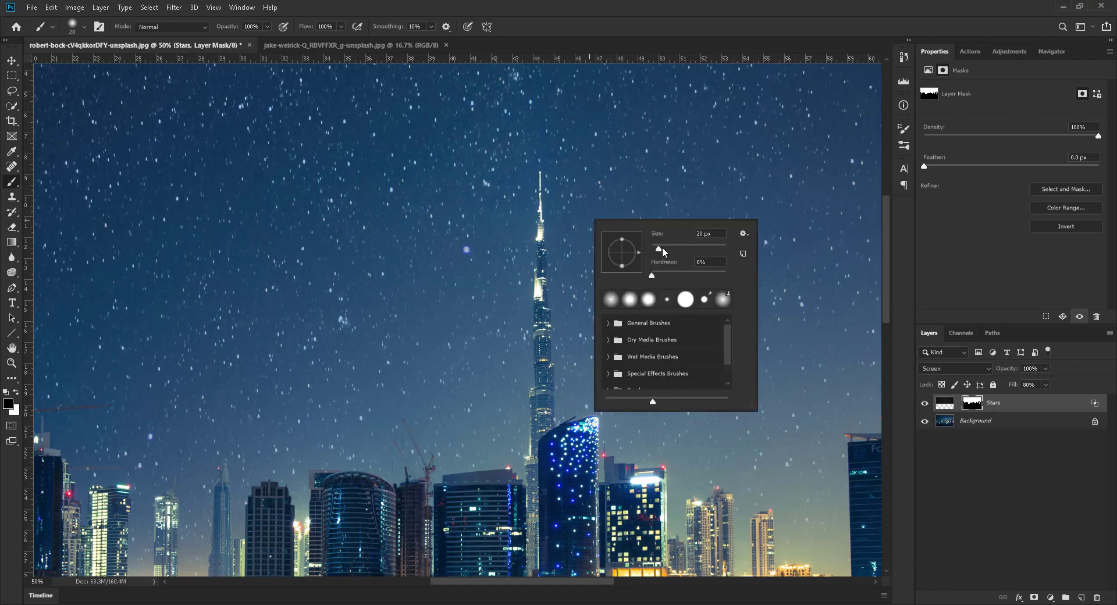
{"action": "left_click_drag", "start_coordinate": [660, 248], "coordinate": [668, 249]}
{"action": "key", "text": "Return"}
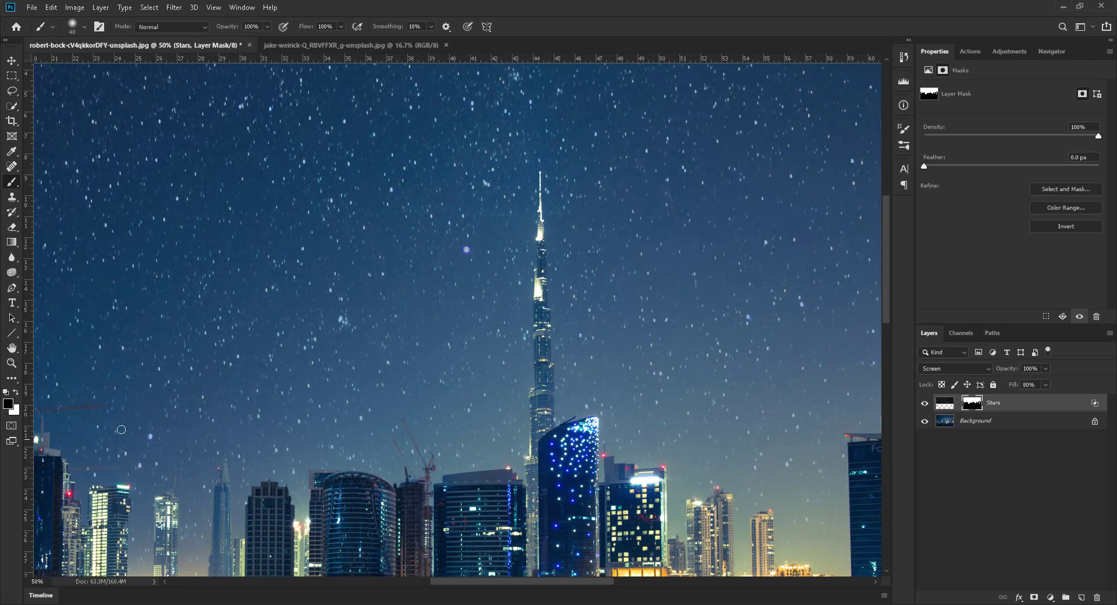
Compare the whole skyline image with the Stars layer hidden and shown
{"action": "left_click", "coordinate": [11, 363]}
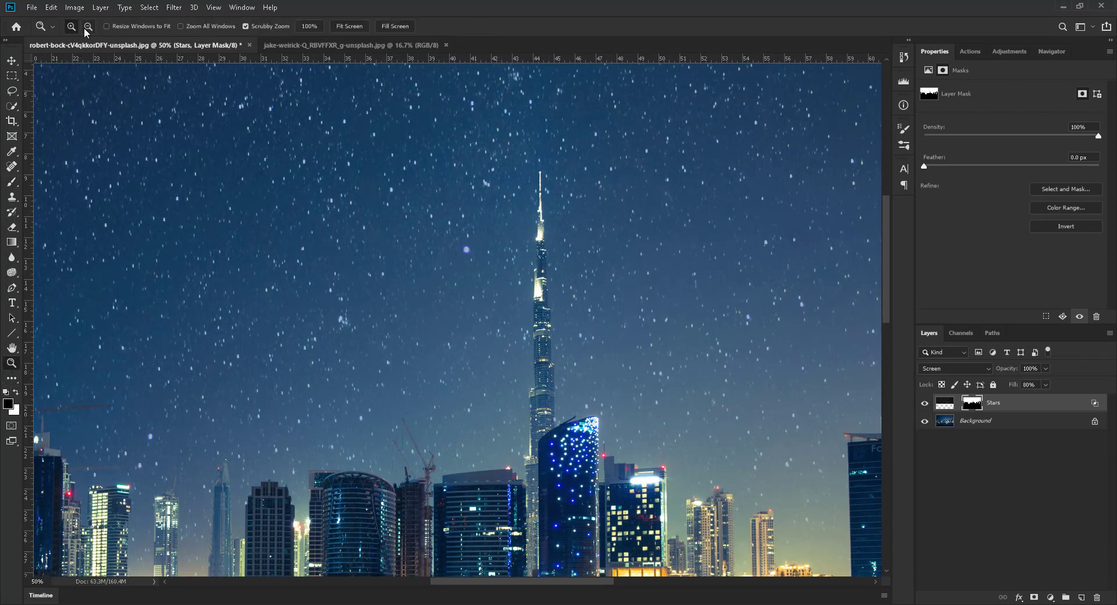
{"action": "left_click", "coordinate": [449, 223], "text": "alt"}
{"action": "left_click", "coordinate": [449, 223], "text": "alt"}
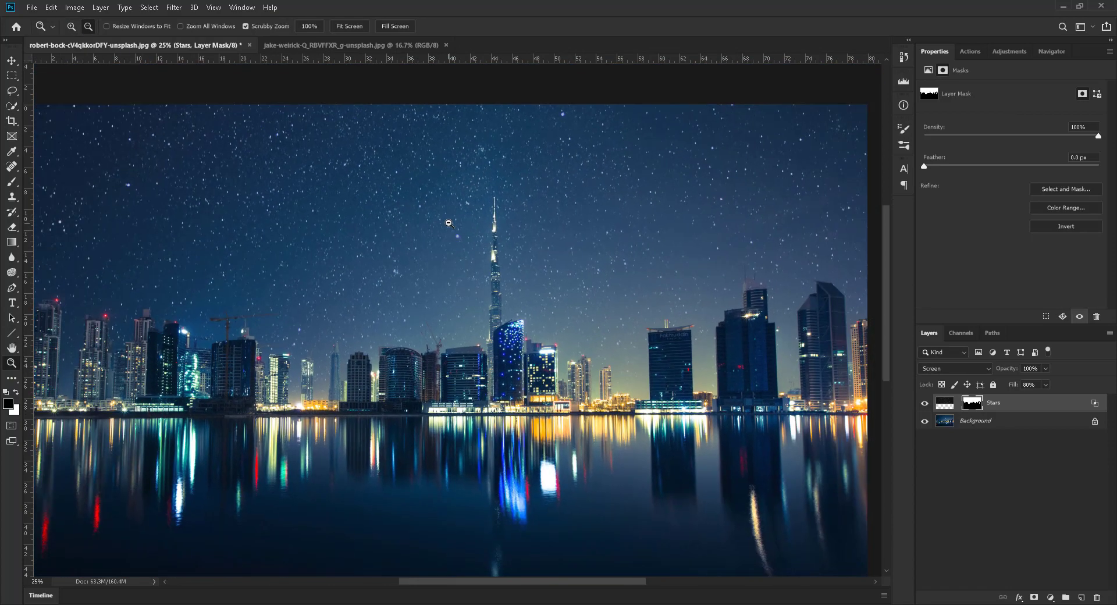
{"action": "left_click", "coordinate": [449, 223], "text": "alt"}
{"action": "left_click_drag", "start_coordinate": [886, 316], "coordinate": [887, 354]}
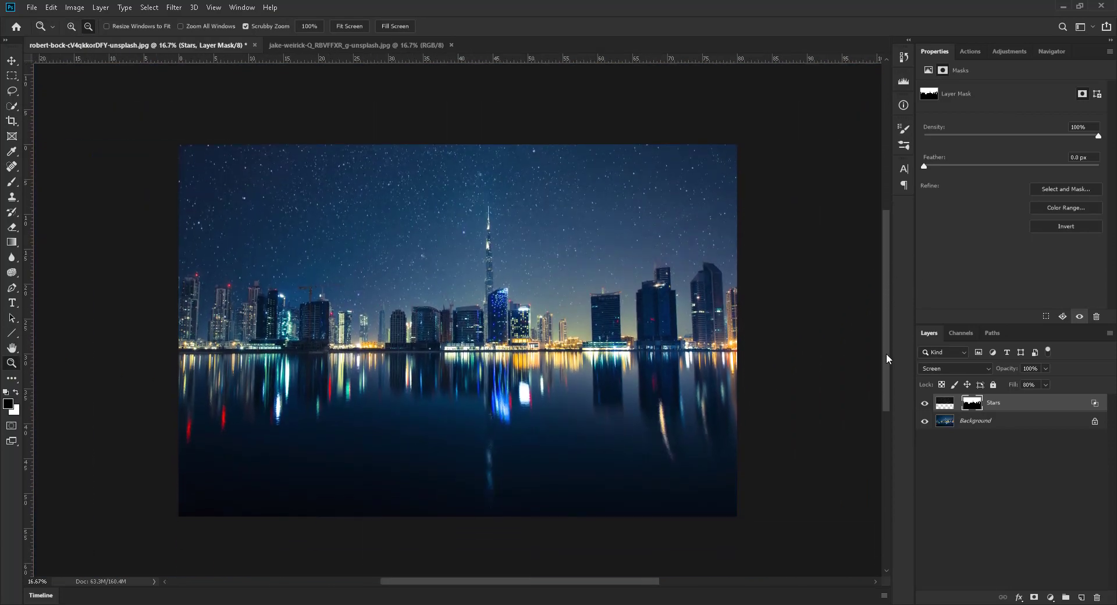
{"action": "left_click", "coordinate": [926, 404]}
{"action": "left_click", "coordinate": [927, 404]}
{"action": "left_click", "coordinate": [926, 404]}
{"action": "left_click", "coordinate": [927, 404]}
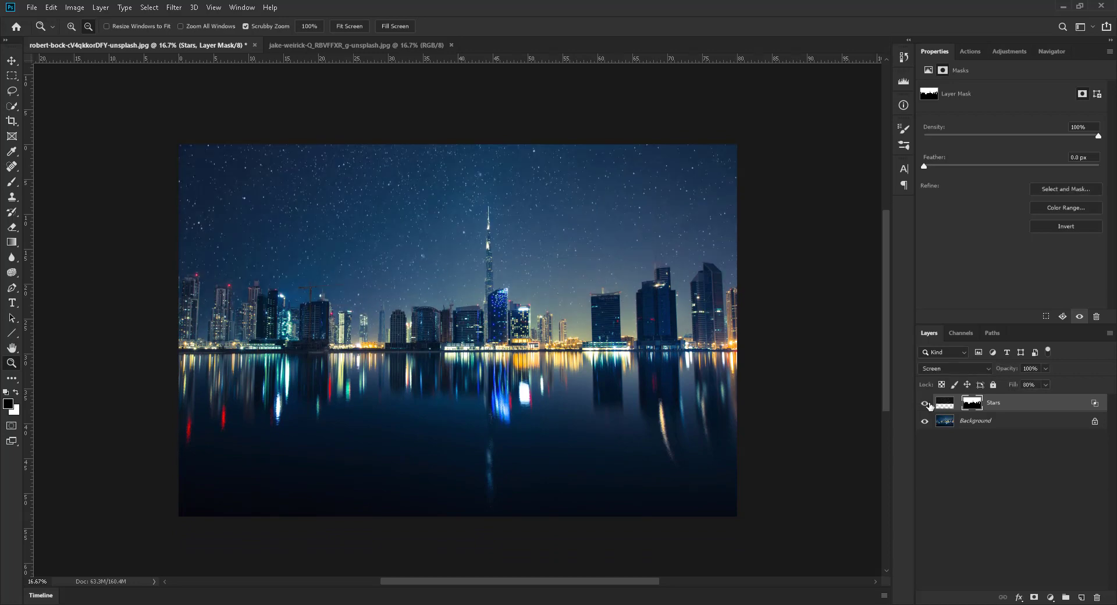
Set the Stars layer's fill to 100% and check the sky with the layer hidden and shown
{"action": "left_click", "coordinate": [1047, 385]}
{"action": "left_click_drag", "start_coordinate": [1048, 399], "coordinate": [1032, 400]}
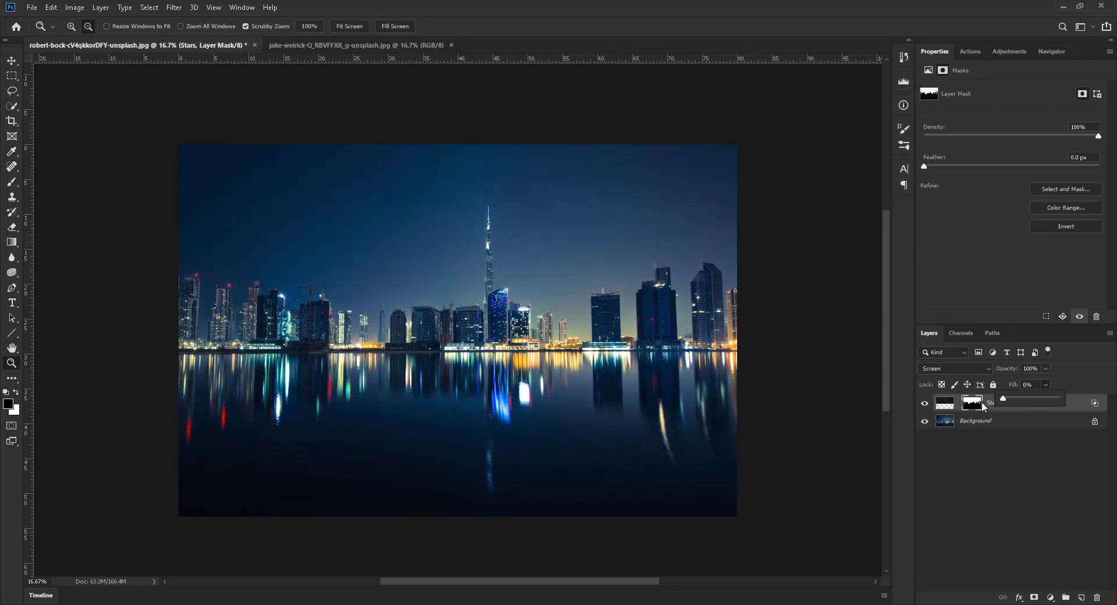
{"action": "left_click_drag", "start_coordinate": [1061, 403], "coordinate": [1083, 402]}
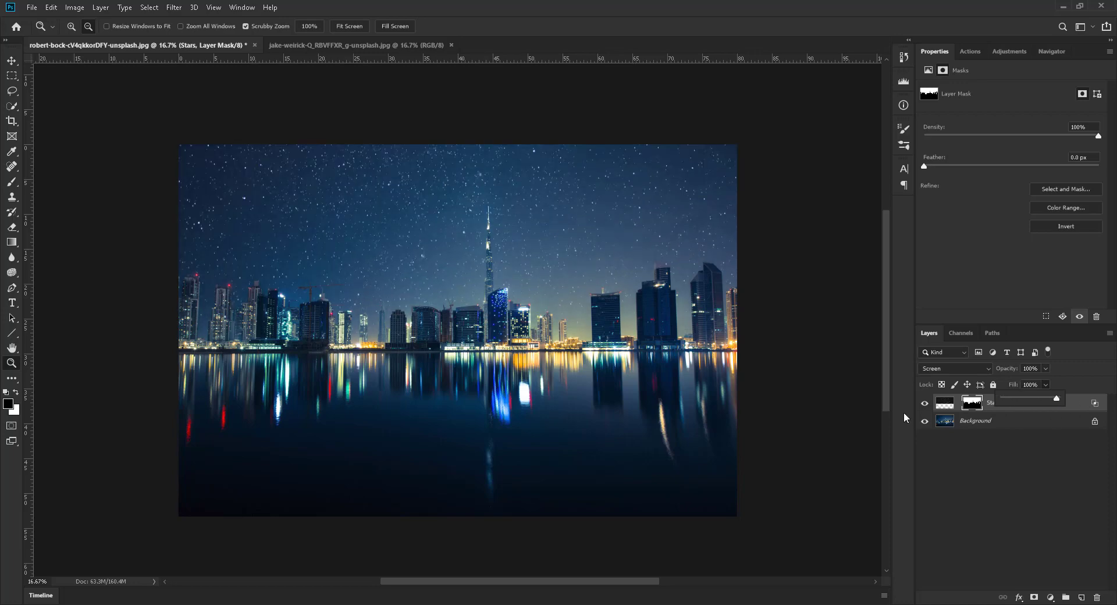
{"action": "left_click", "coordinate": [926, 405]}
{"action": "left_click", "coordinate": [926, 405]}
Duplicate the Stars layer, naming the upper copy Stars and the lower original Stars Reflection
{"action": "right_click", "coordinate": [1025, 407]}
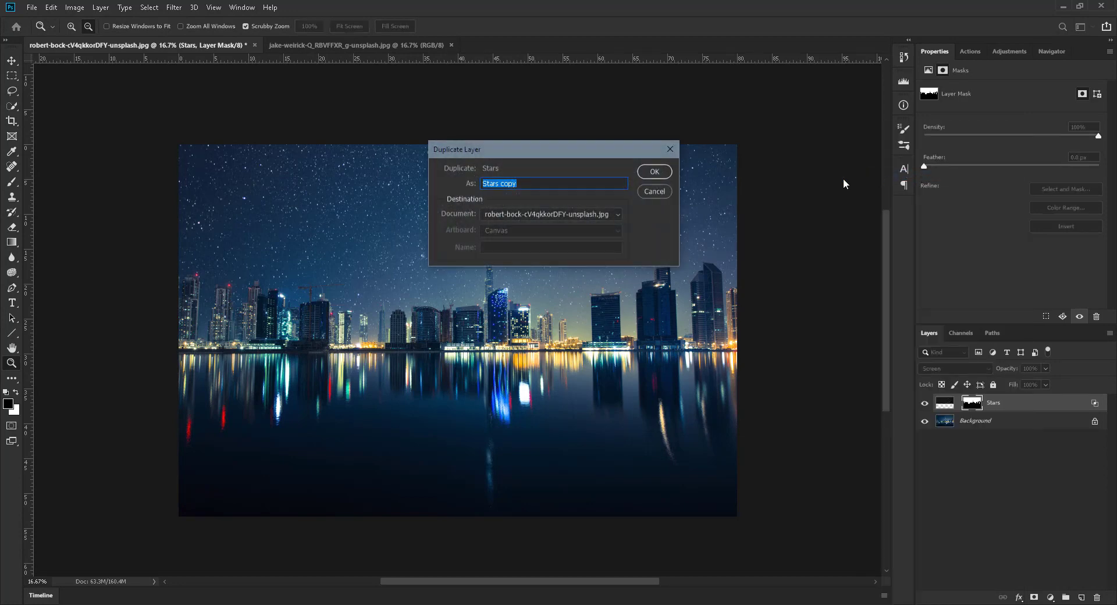
{"action": "left_click", "coordinate": [645, 172]}
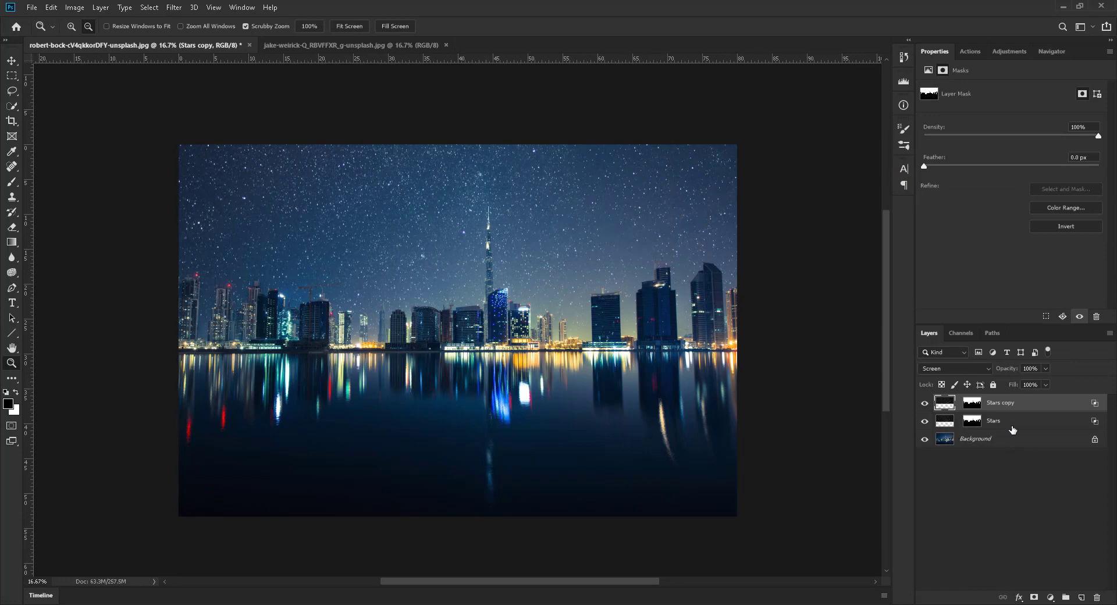
{"action": "double_click", "coordinate": [1009, 405]}
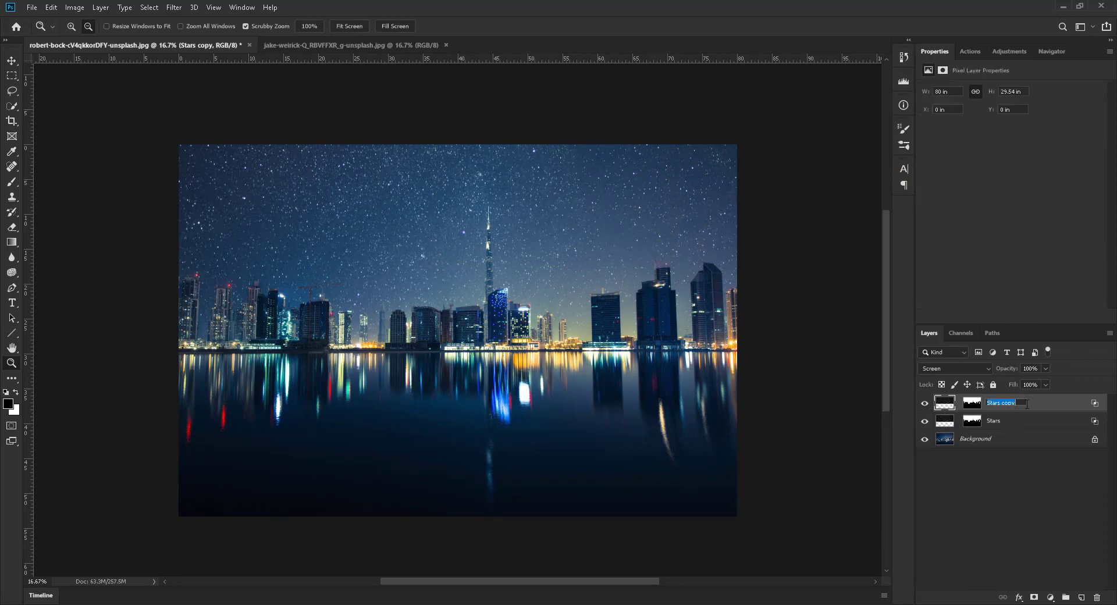
{"action": "type", "text": "Stars"}
{"action": "double_click", "coordinate": [993, 423]}
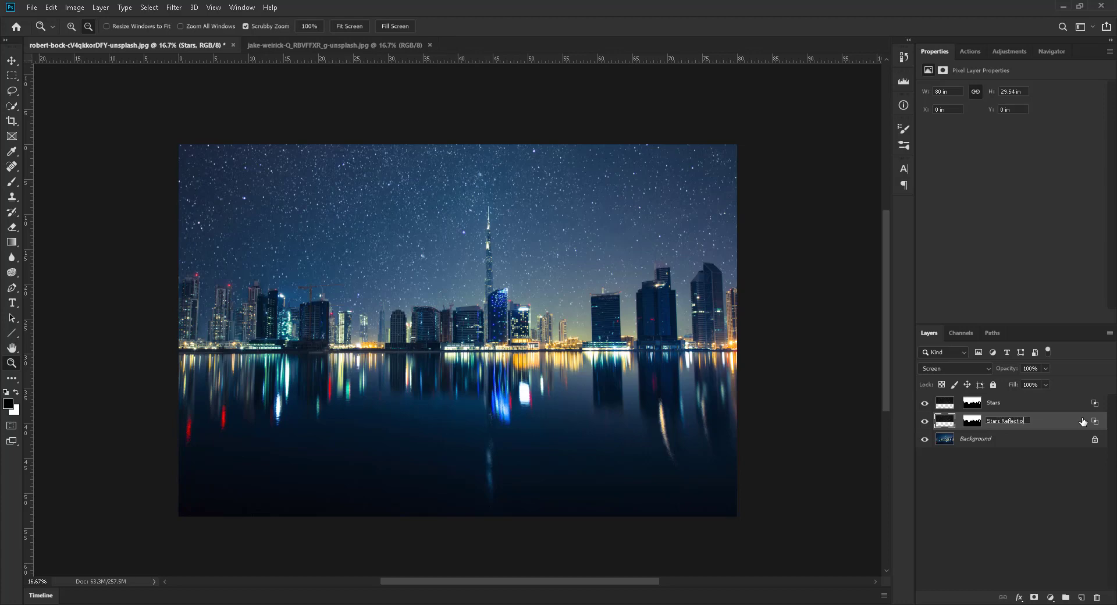
{"action": "key", "text": "Return"}
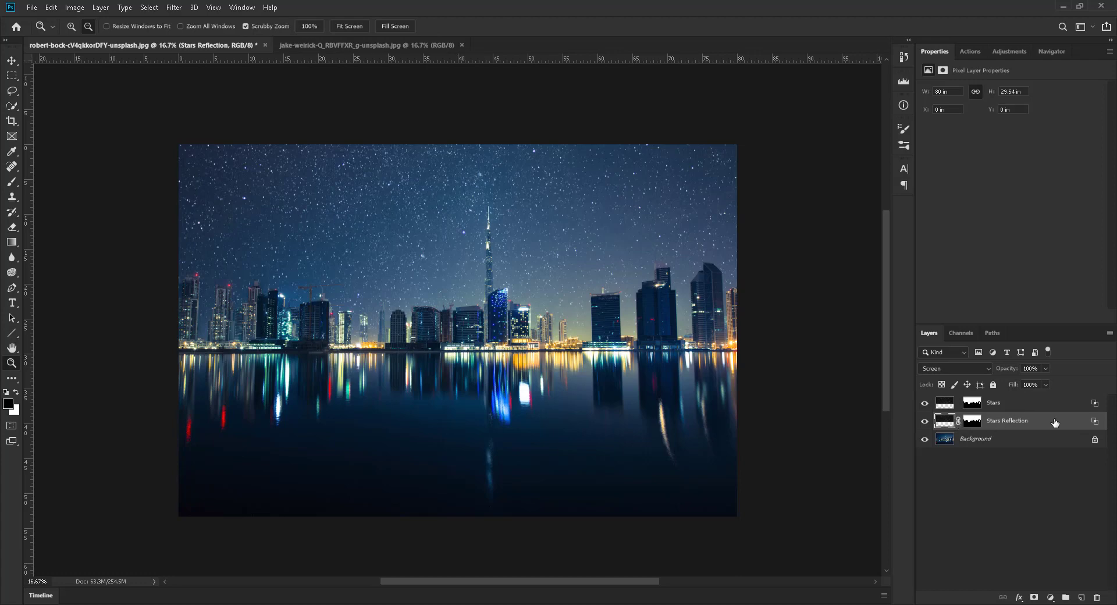
With its mask linked, flip the Stars Reflection layer vertically
{"action": "left_click", "coordinate": [52, 8]}
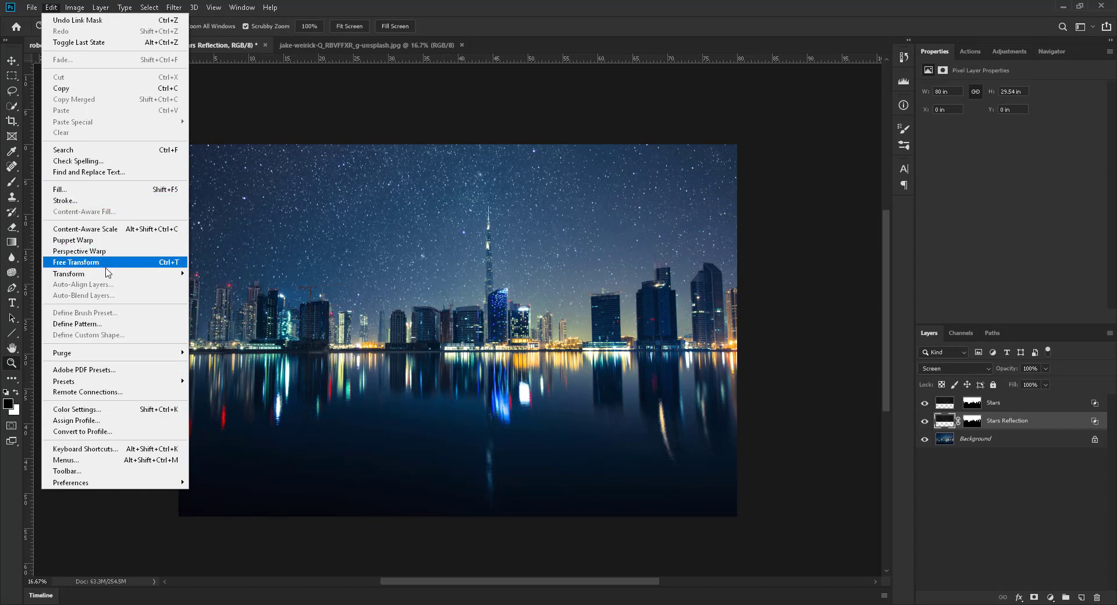
{"action": "mouse_move", "coordinate": [112, 277]}
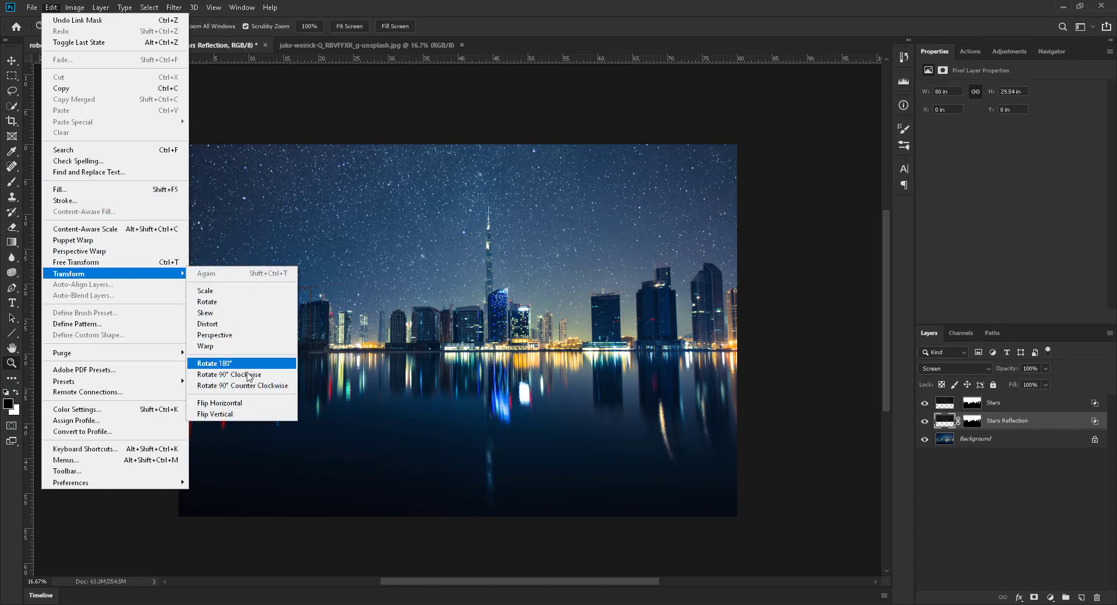
{"action": "left_click", "coordinate": [247, 415]}
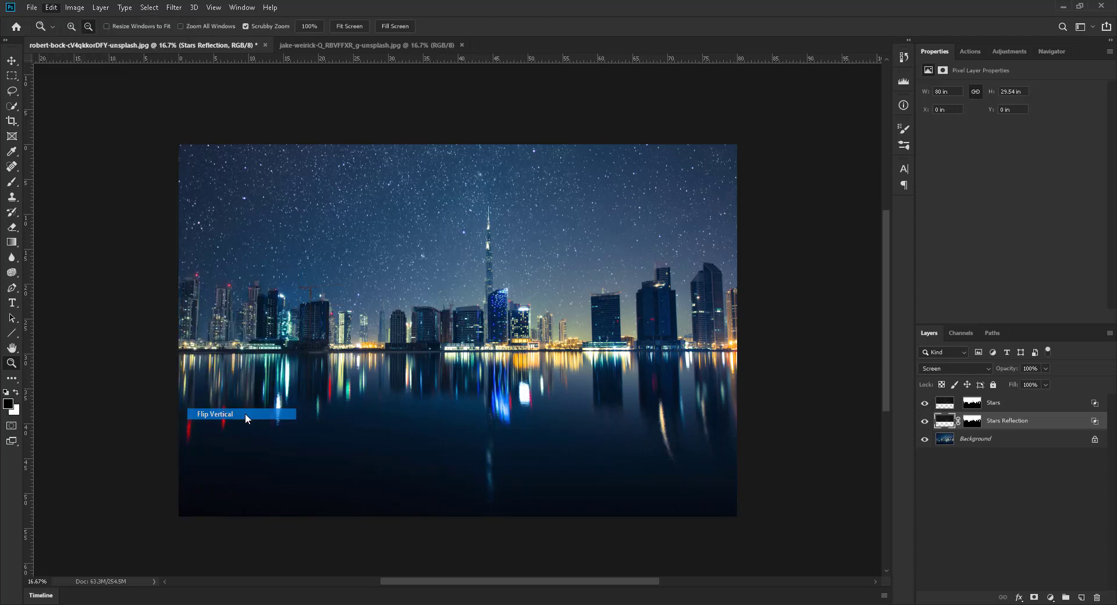
Move the flipped Stars Reflection layer and its mask down over the water below the skyline
{"action": "left_click", "coordinate": [11, 60]}
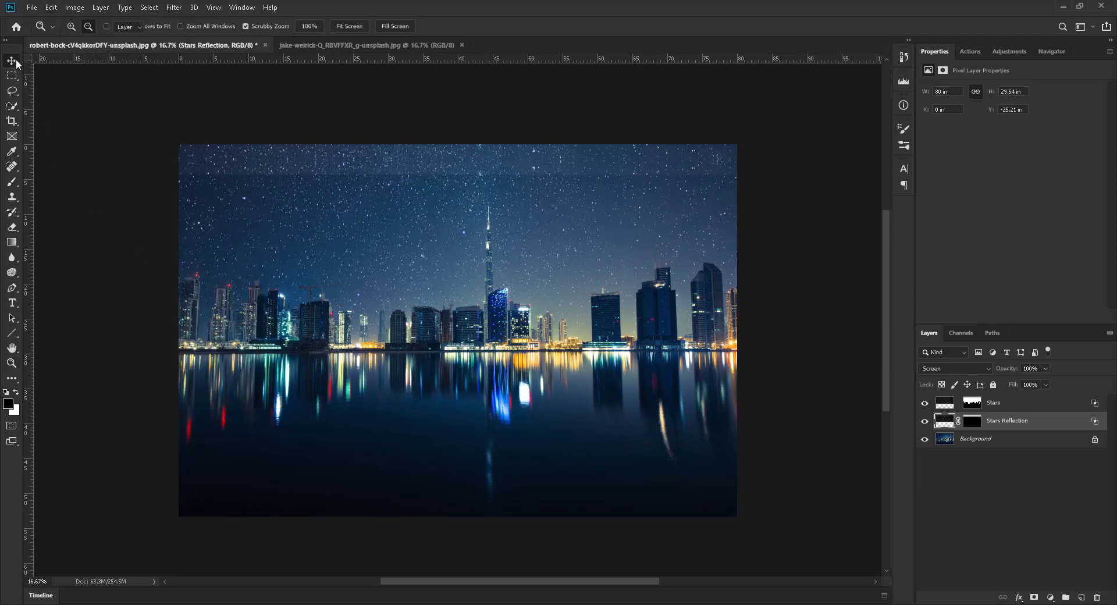
{"action": "left_click", "coordinate": [53, 7]}
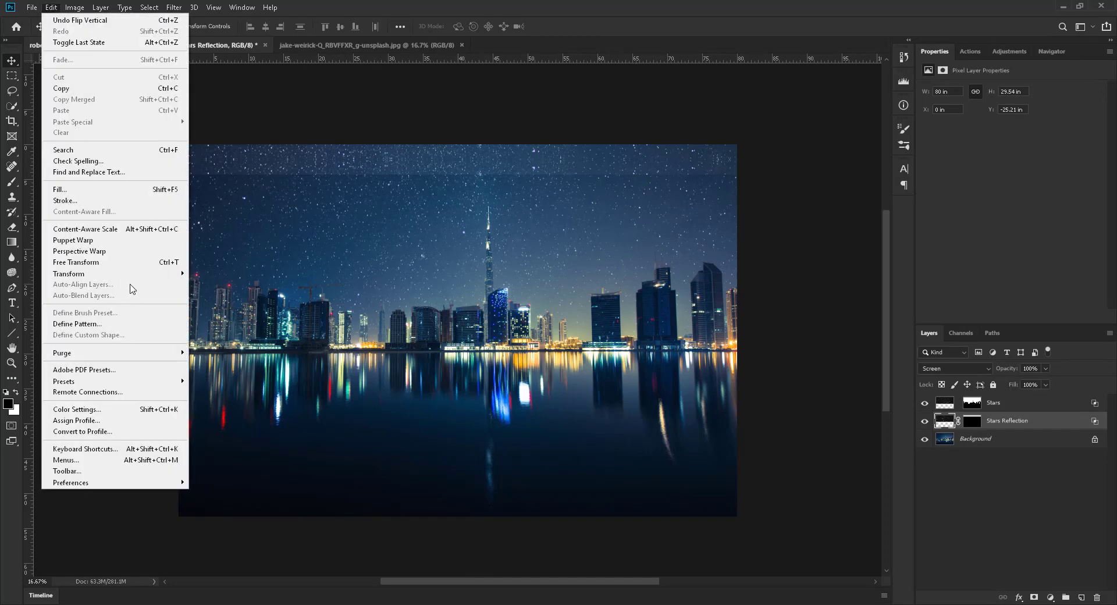
{"action": "mouse_move", "coordinate": [149, 274]}
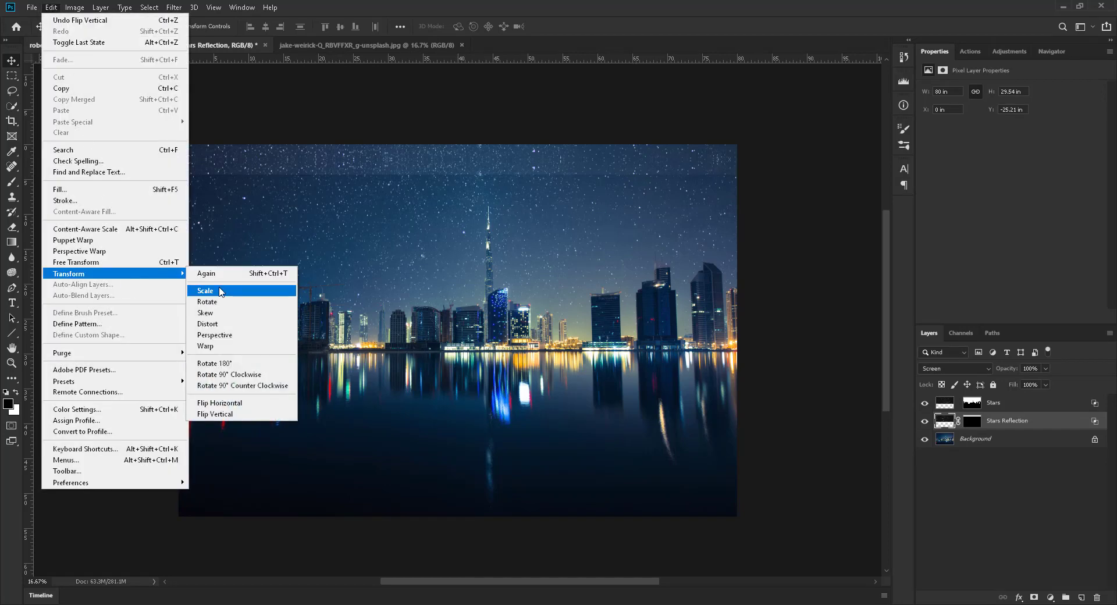
{"action": "left_click", "coordinate": [219, 290]}
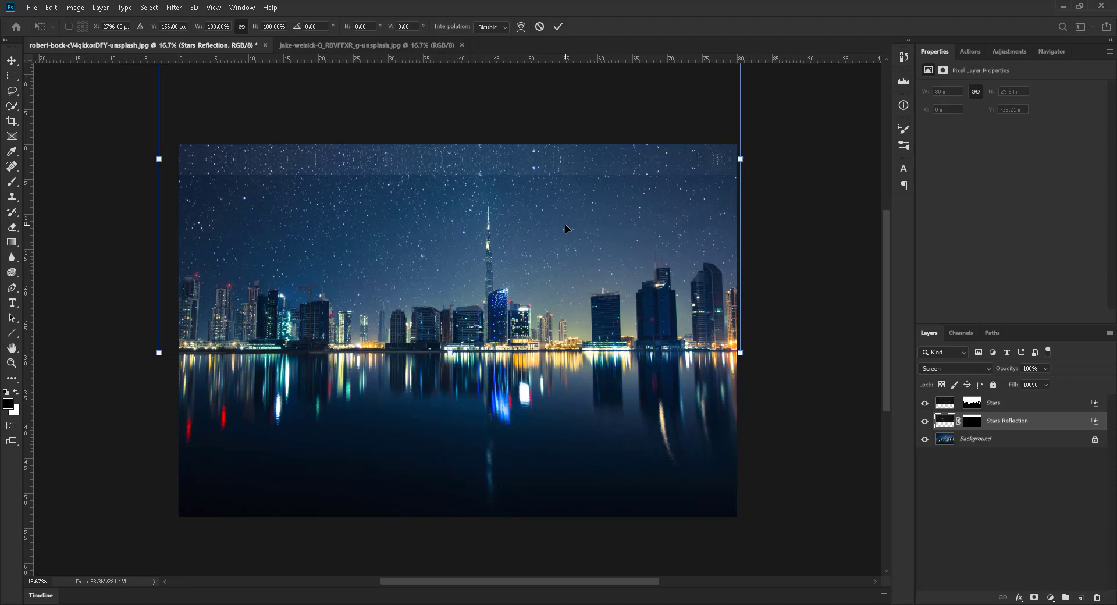
{"action": "left_click_drag", "start_coordinate": [565, 227], "coordinate": [579, 527]}
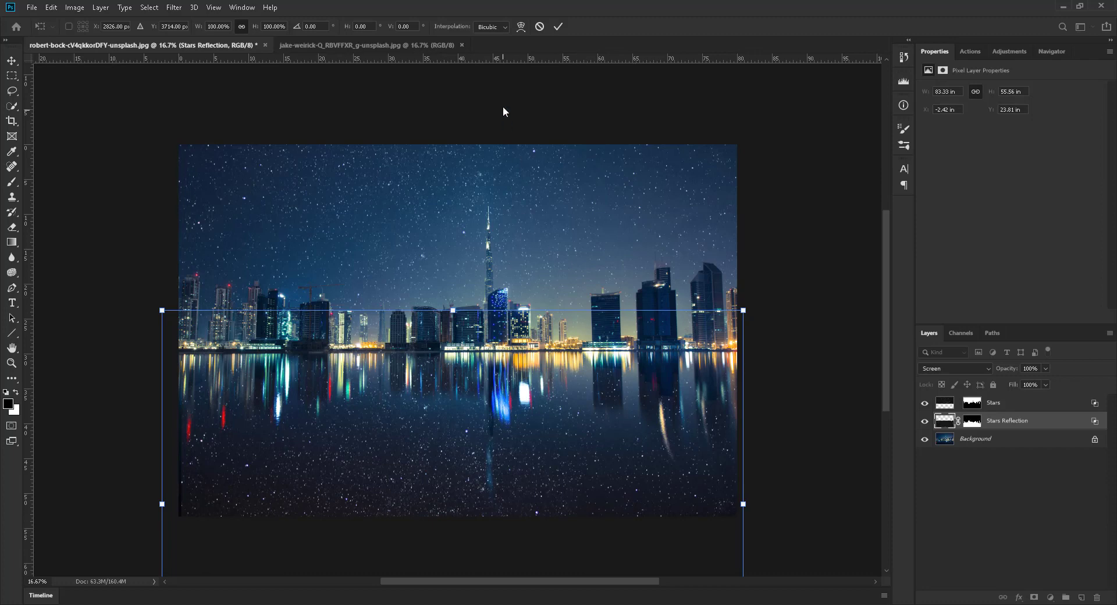
{"action": "left_click", "coordinate": [558, 27]}
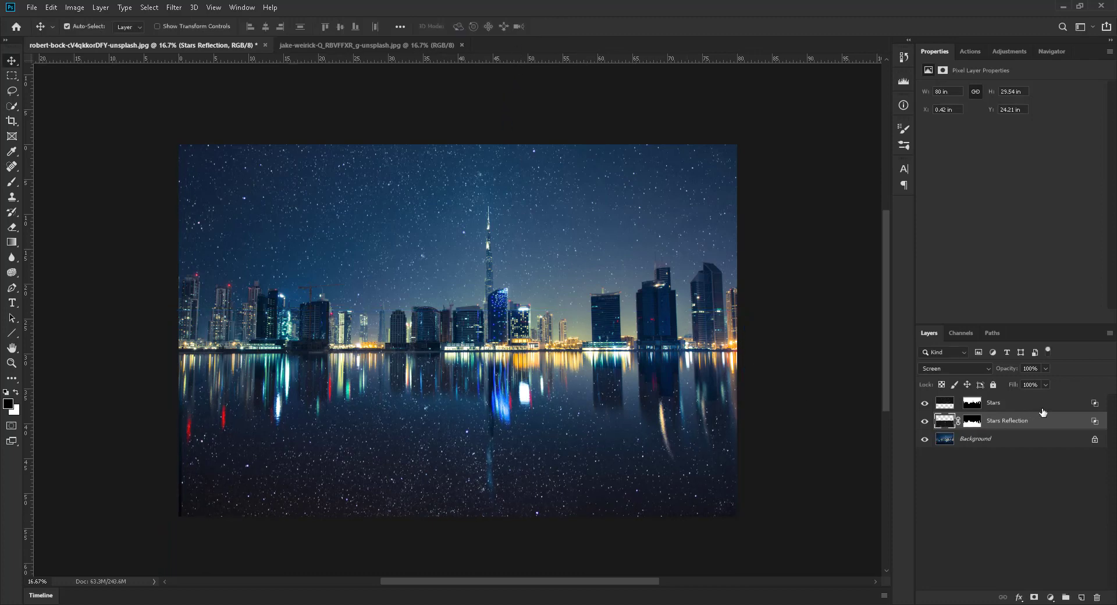
Set the Stars Reflection layer's fill to 30%
{"action": "left_click", "coordinate": [1046, 385]}
{"action": "left_click_drag", "start_coordinate": [1045, 401], "coordinate": [1011, 400]}
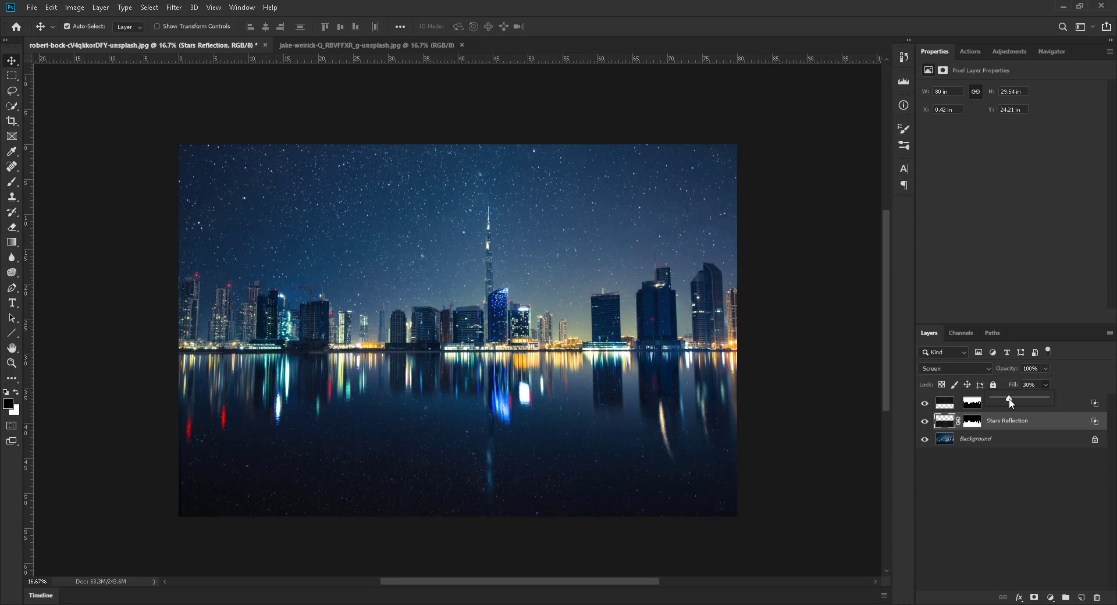
{"action": "left_click", "coordinate": [1046, 425]}
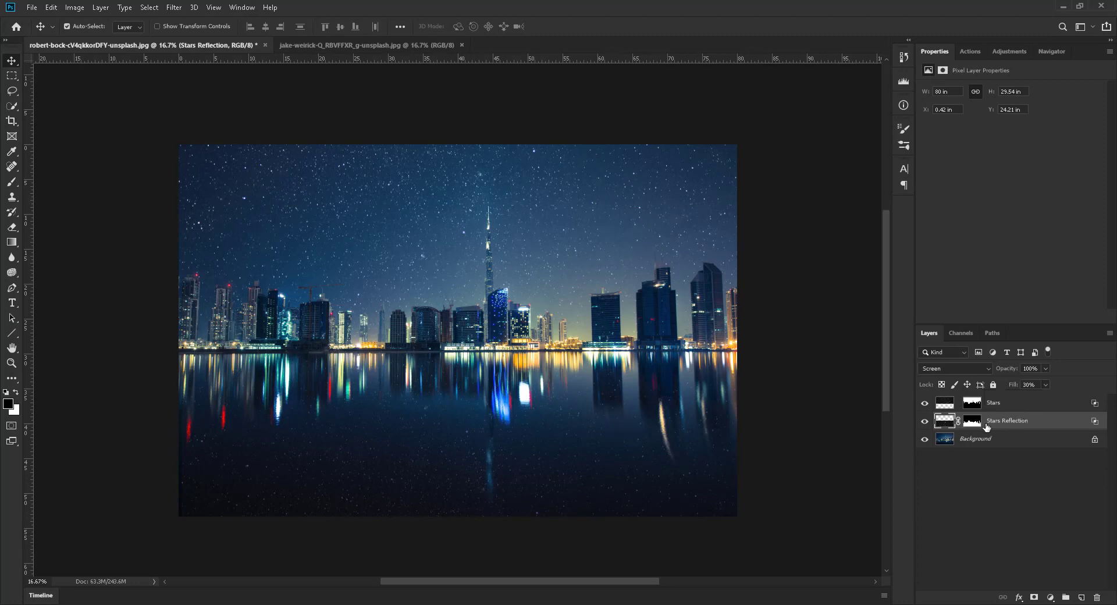
Group the Stars and Stars Reflection layers into a group named Stars
{"action": "left_click", "coordinate": [1029, 405], "text": "shift"}
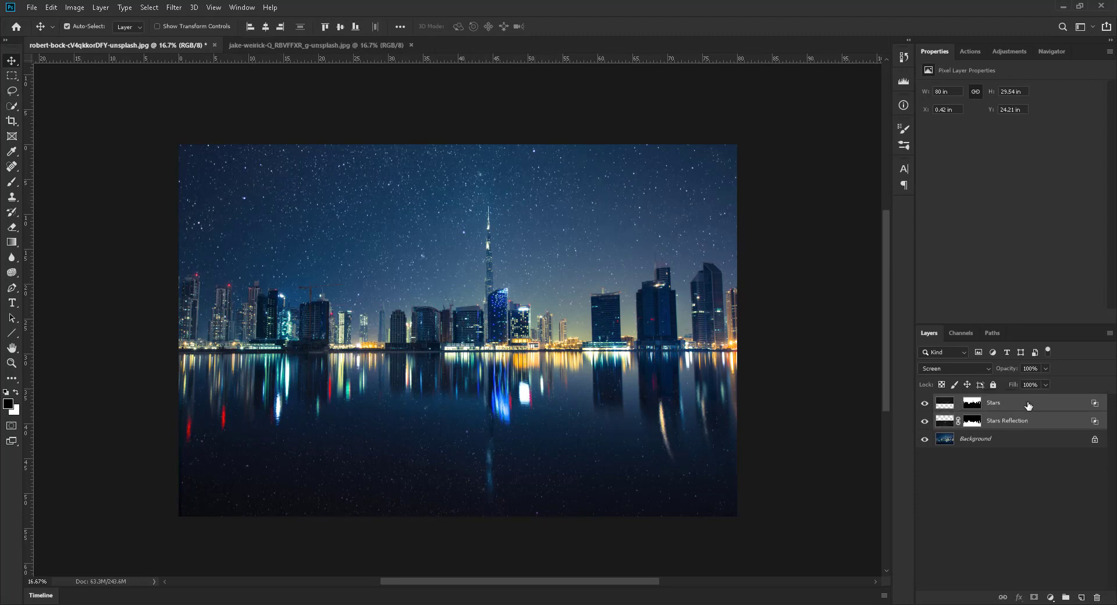
{"action": "right_click", "coordinate": [1028, 405]}
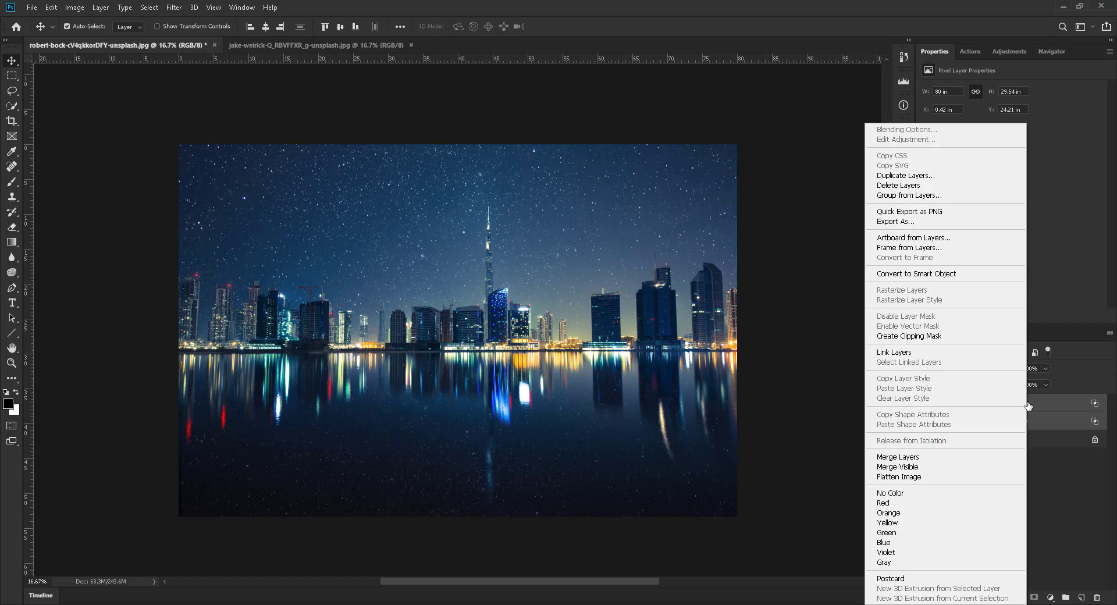
{"action": "left_click", "coordinate": [938, 195]}
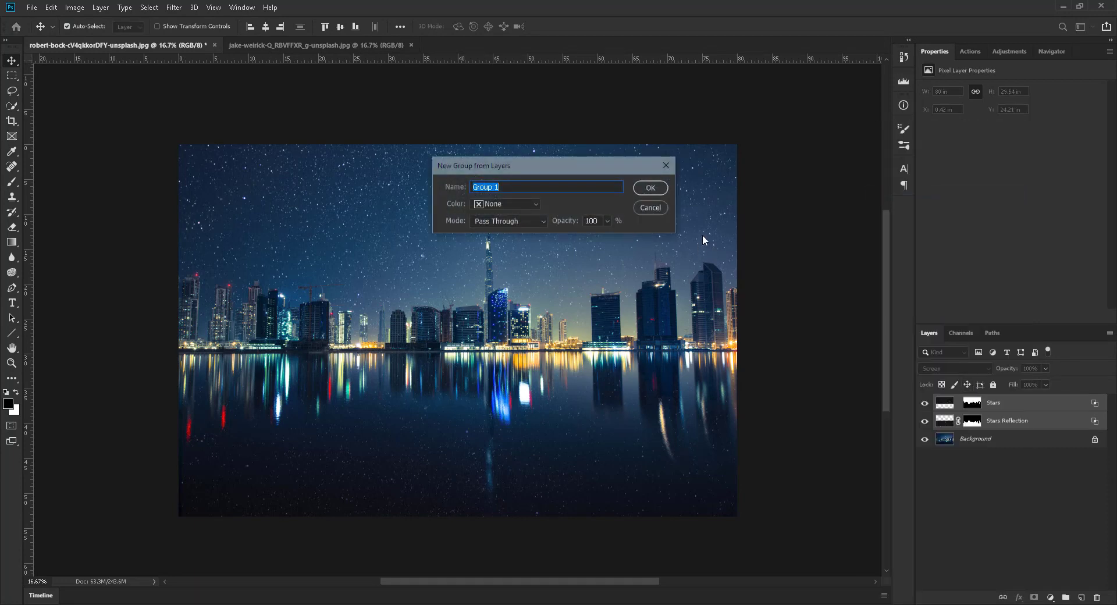
{"action": "type", "text": "Stars"}
{"action": "left_click", "coordinate": [650, 188]}
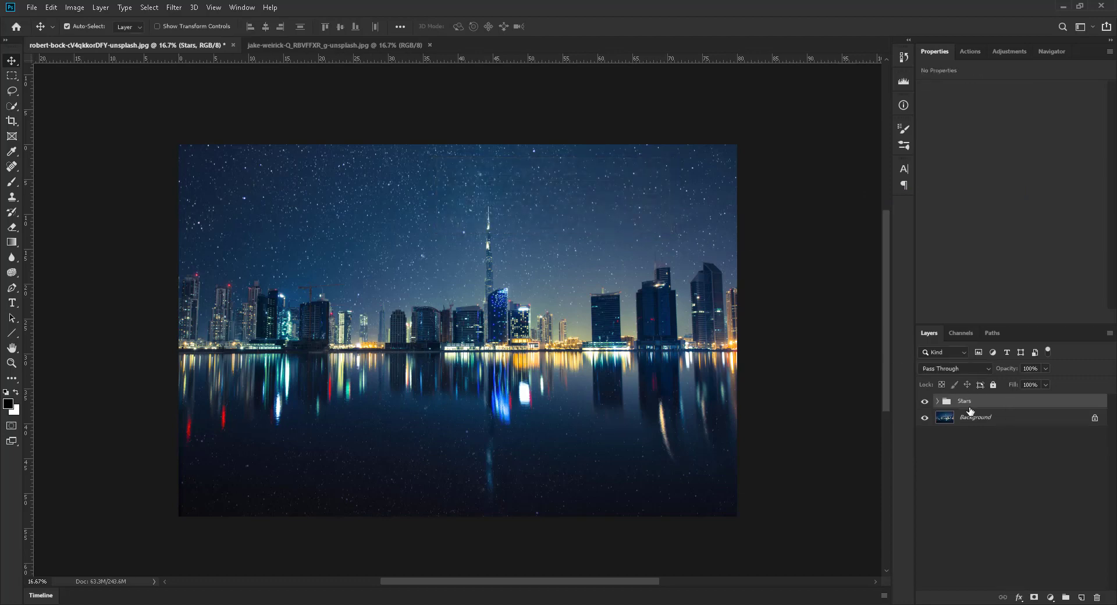
Compare the image before and after the effect by hiding and showing the Stars group
{"action": "left_click", "coordinate": [925, 403]}
{"action": "left_click", "coordinate": [925, 403]}
{"action": "left_click", "coordinate": [925, 404]}
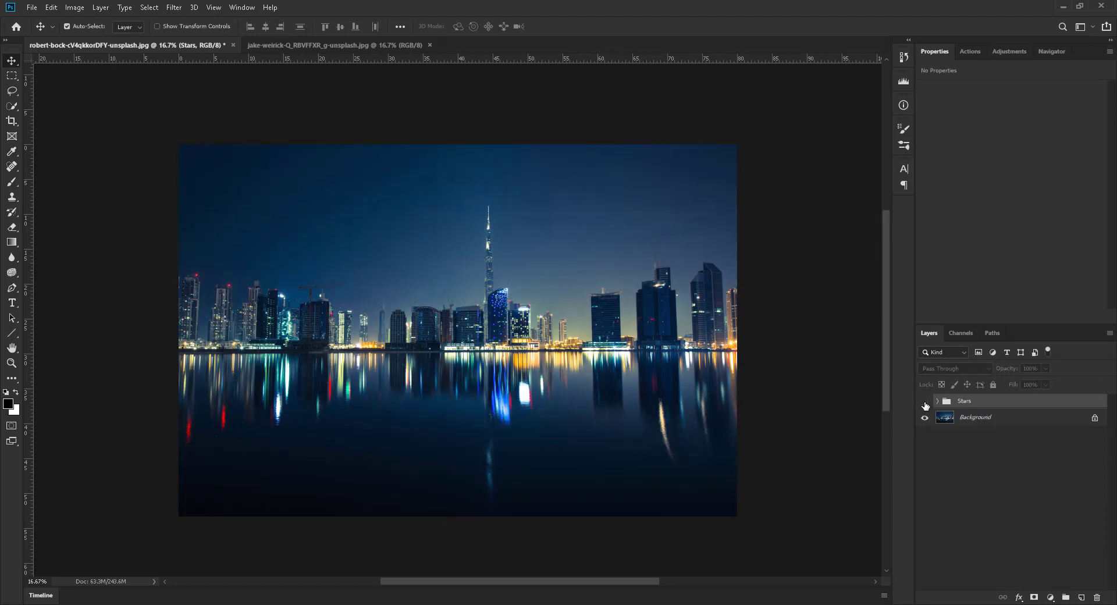
{"action": "left_click", "coordinate": [925, 403]}
{"action": "left_click", "coordinate": [925, 403]}
{"action": "left_click", "coordinate": [925, 403]}
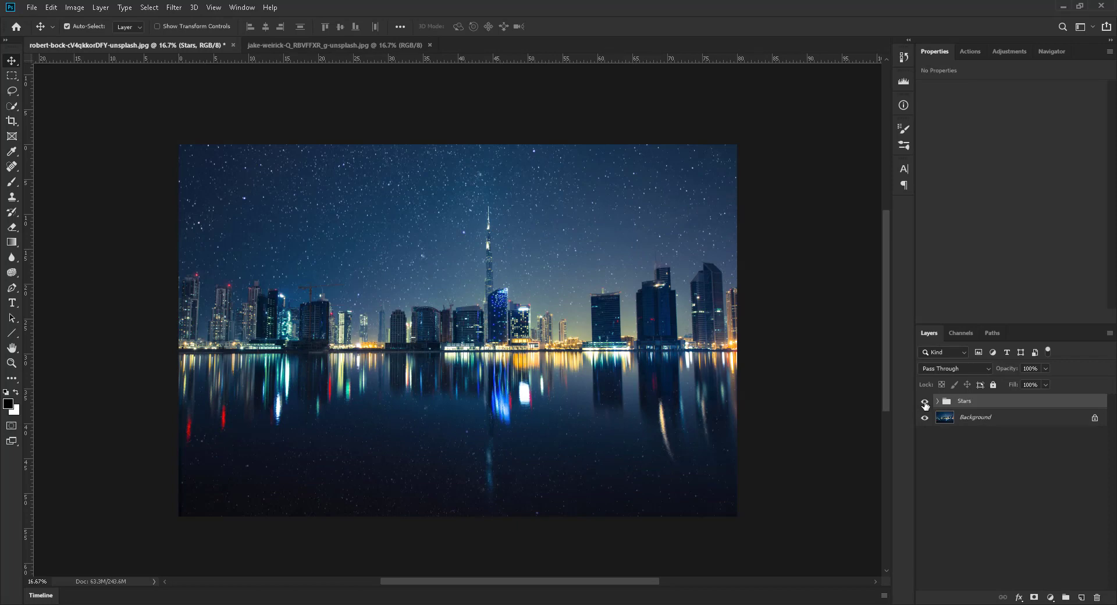